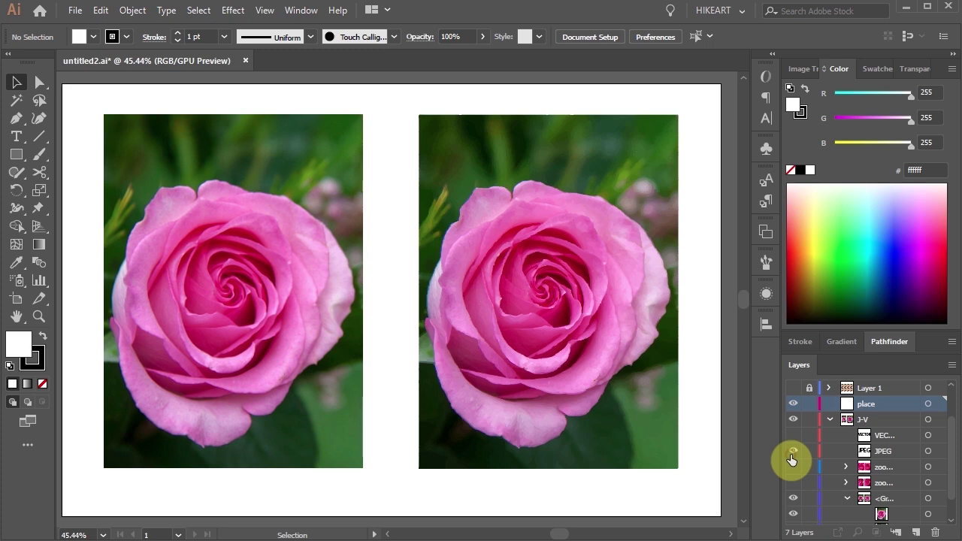
- Turn on the JPEG and VECTOR label layers and the zoomed rose close-ups layer
click(793, 451)
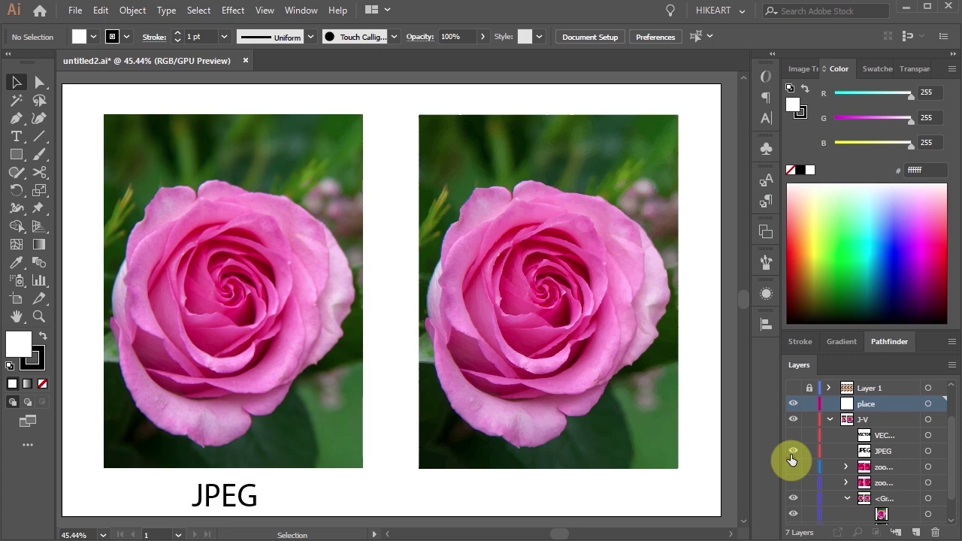
click(793, 436)
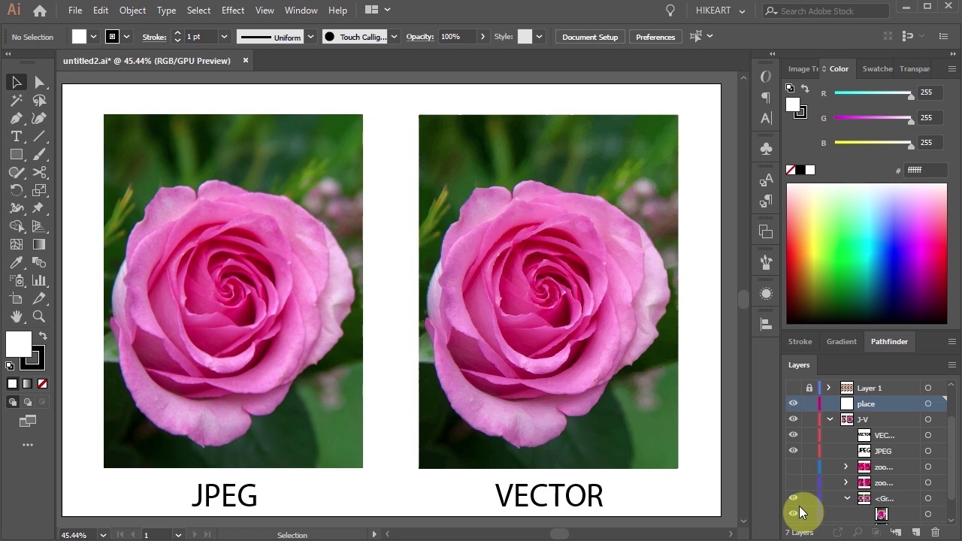
click(793, 484)
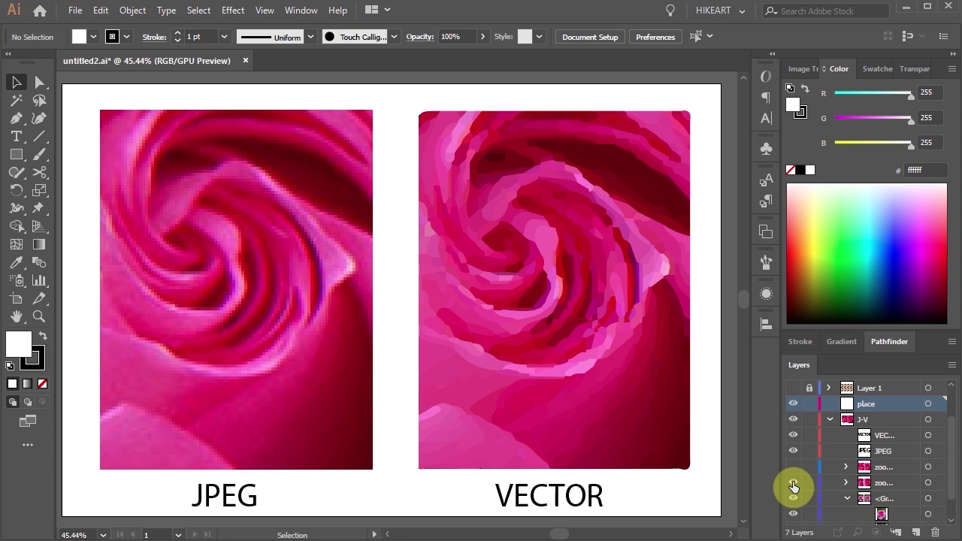
- Show the closer pixelated-versus-vector rose close-ups, then hide the rose comparison layers
click(793, 468)
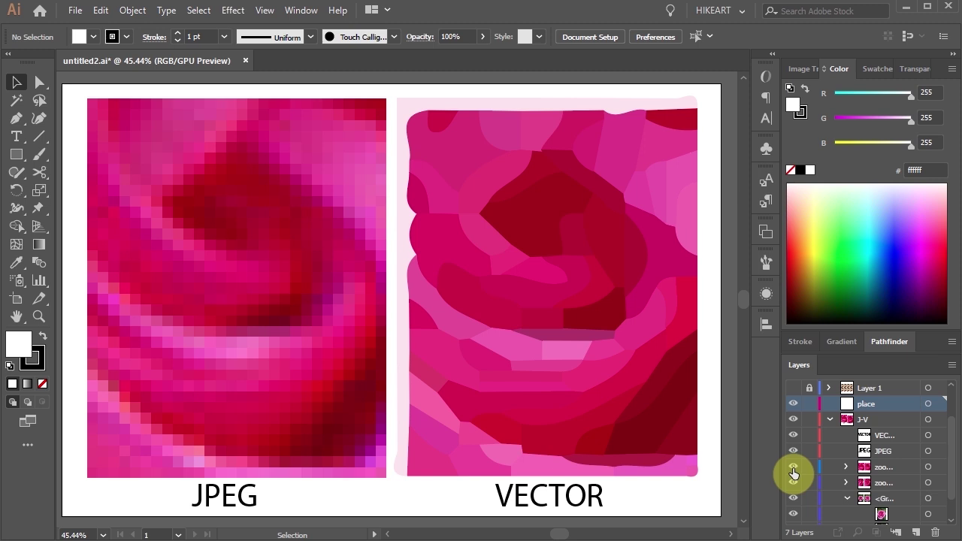
click(794, 471)
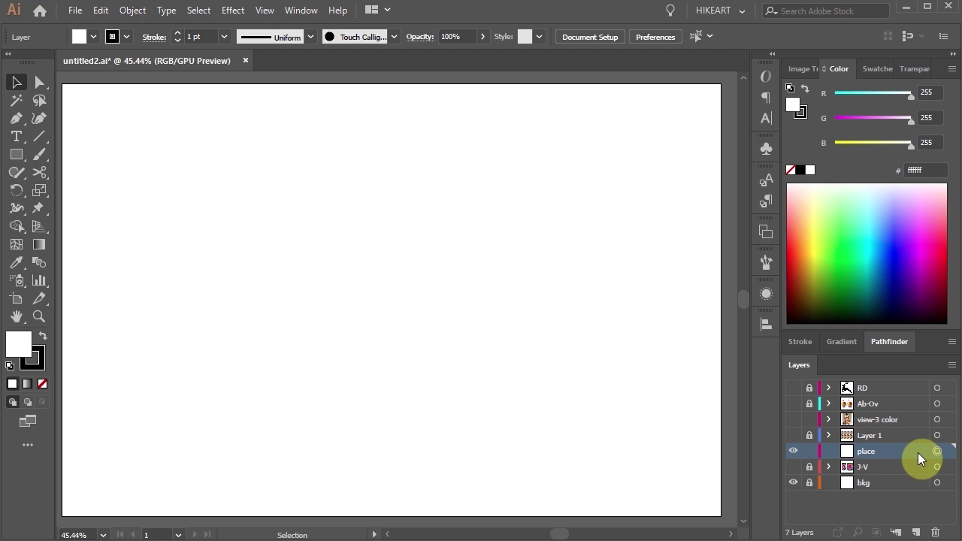
- Place IMG_8752_1.jpg and drag it to size on the artboard's left side
click(75, 11)
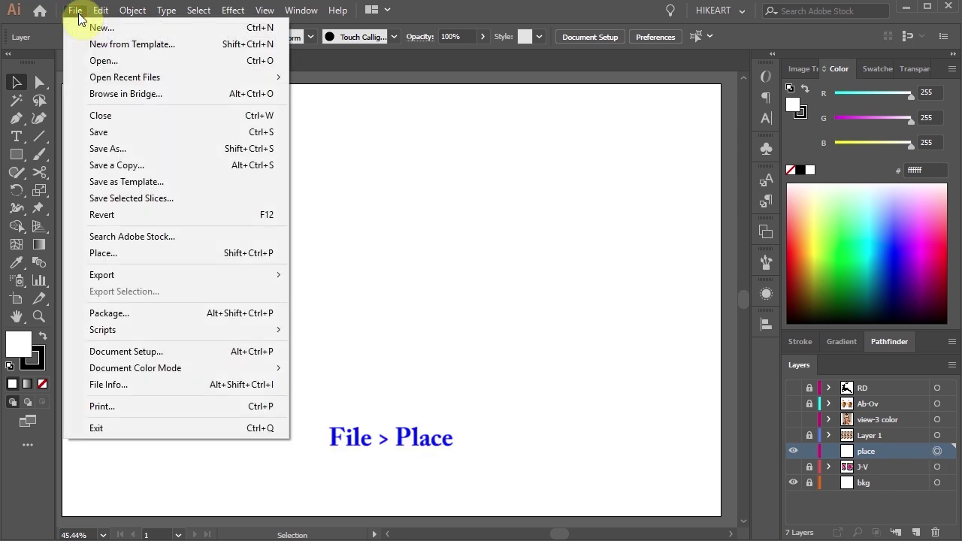
click(78, 253)
click(269, 196)
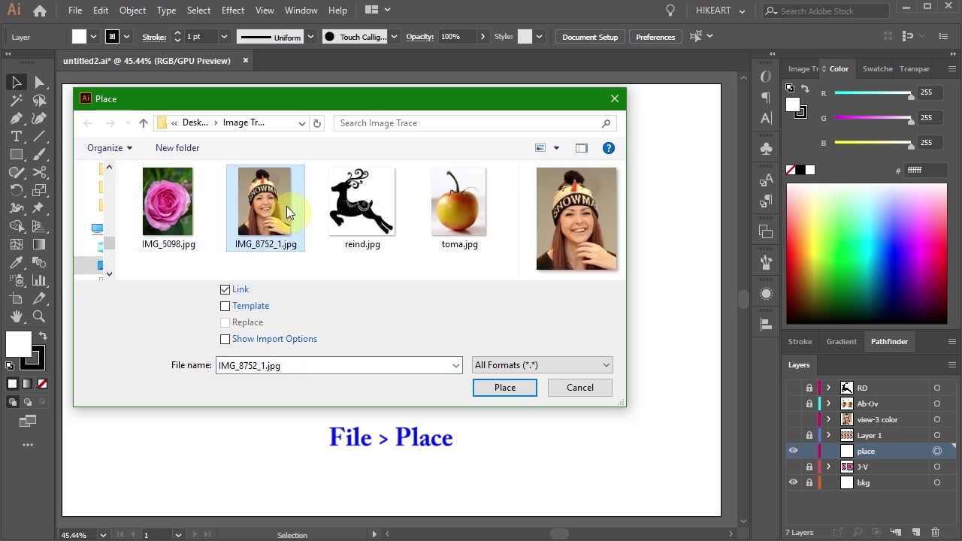
click(498, 390)
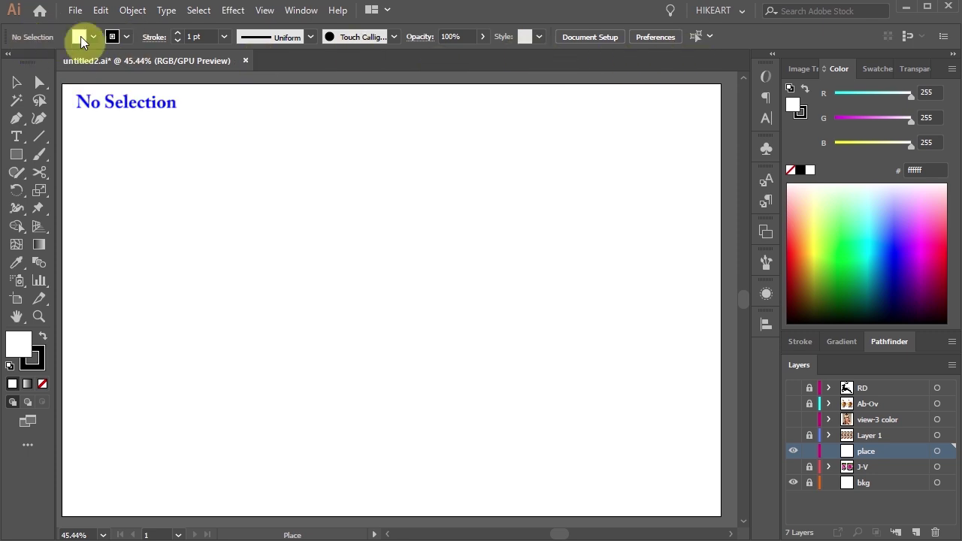
drag(72, 92, 502, 510)
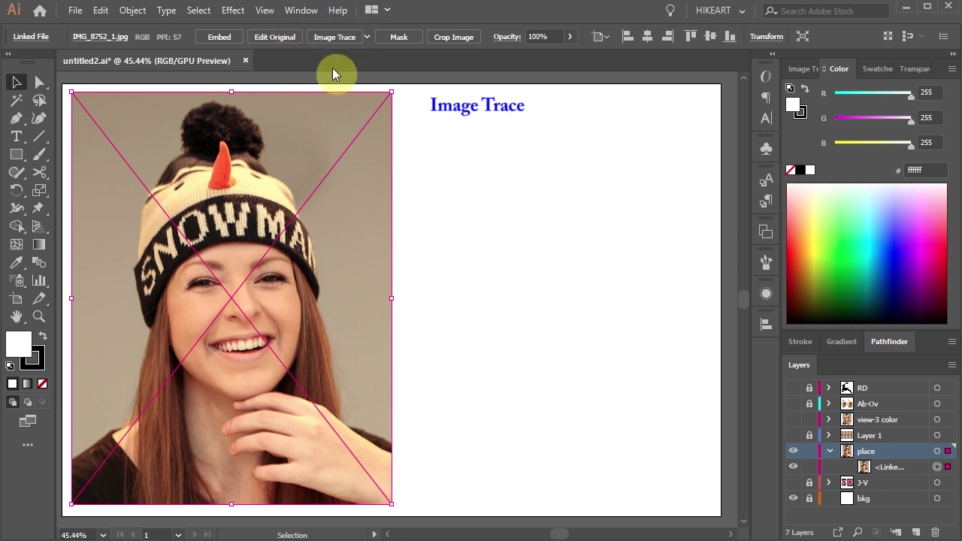
- Apply a default Image Trace to the portrait, undo it, and browse the tracing presets
click(337, 36)
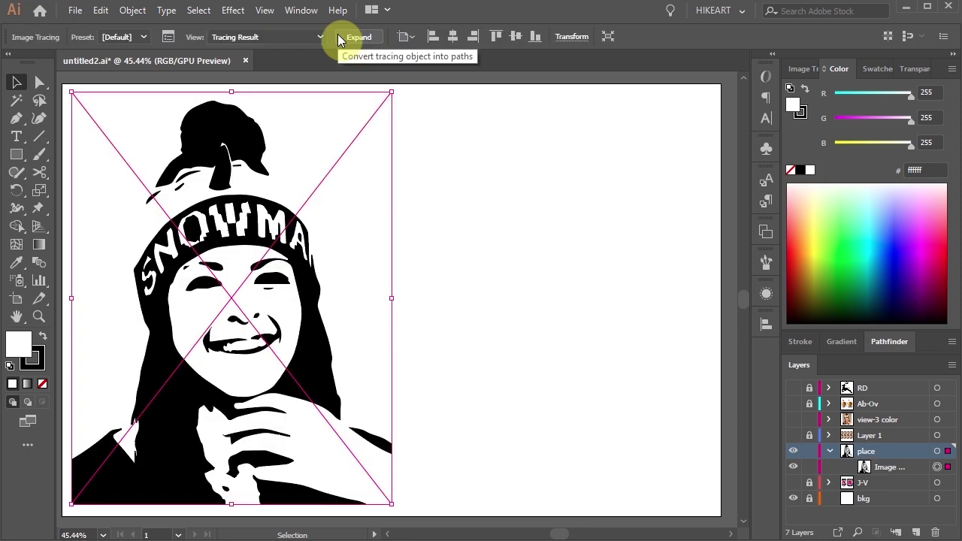
key(ctrl+z)
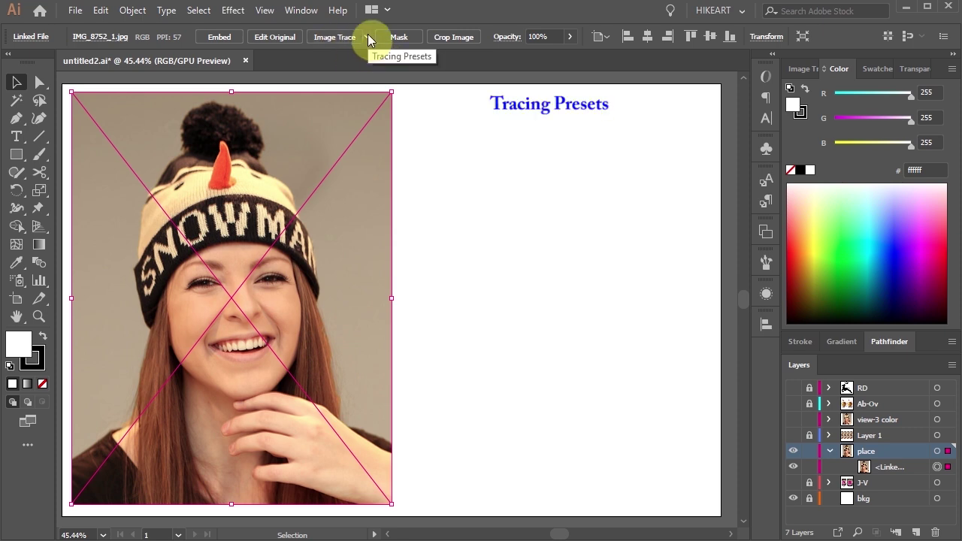
click(368, 37)
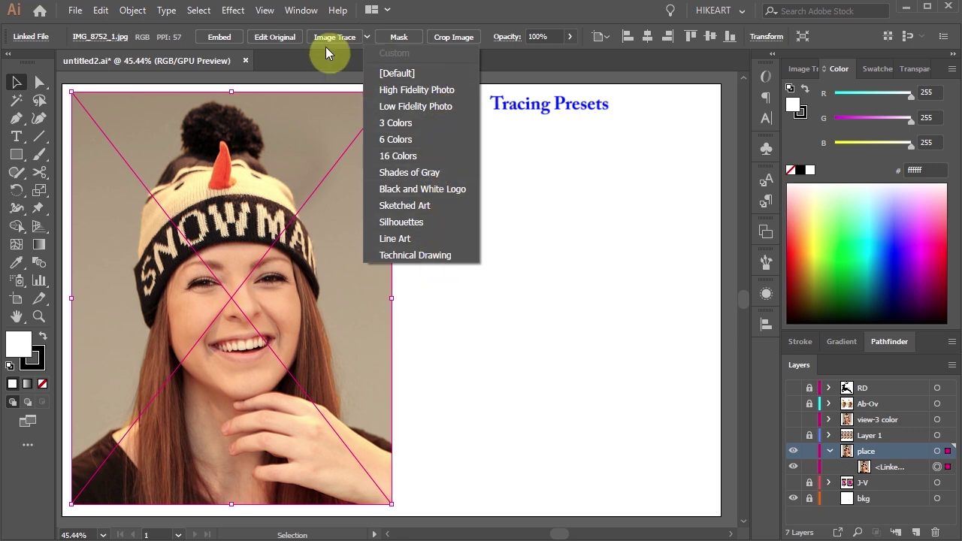
click(307, 15)
click(308, 11)
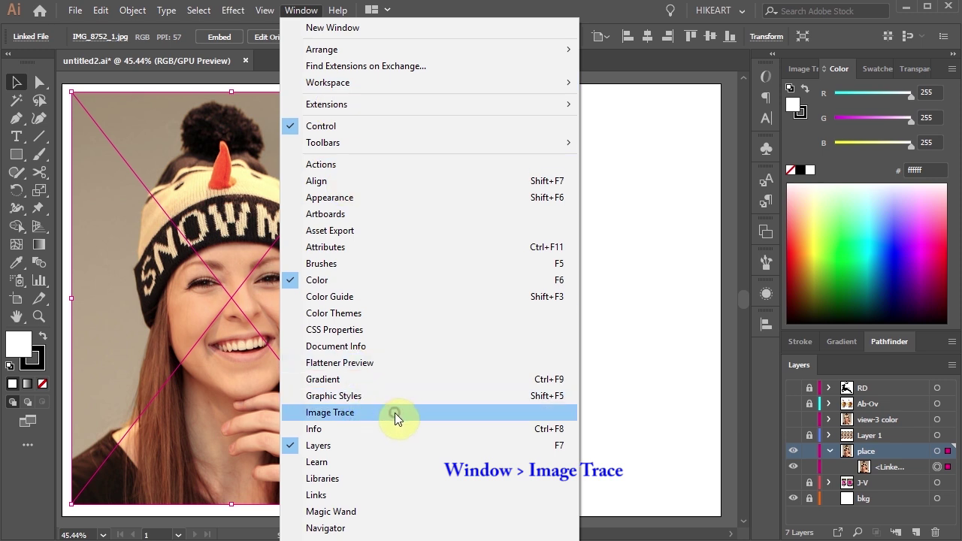
- Open Image Trace and try Auto-Color, High Color, Low Color, Grayscale, Black and White, Outline
click(388, 415)
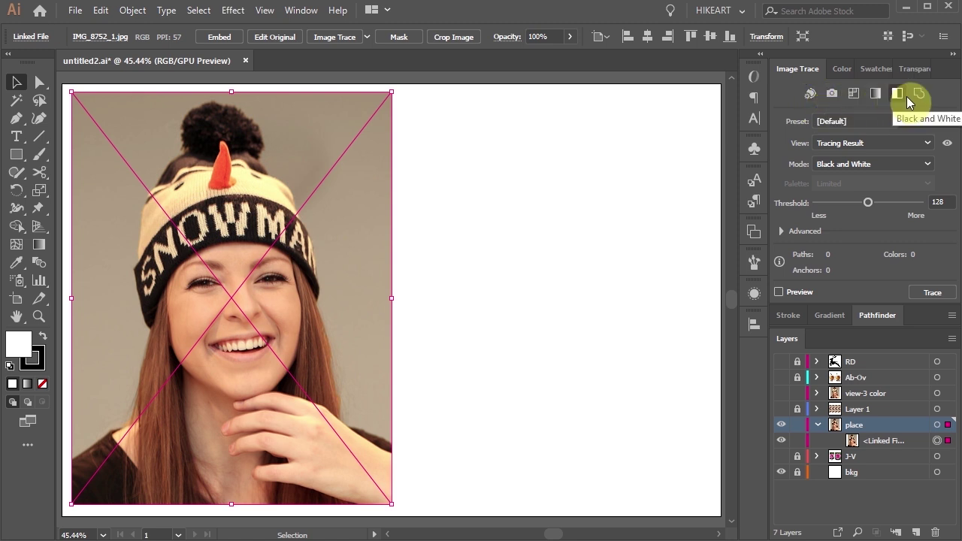
click(811, 94)
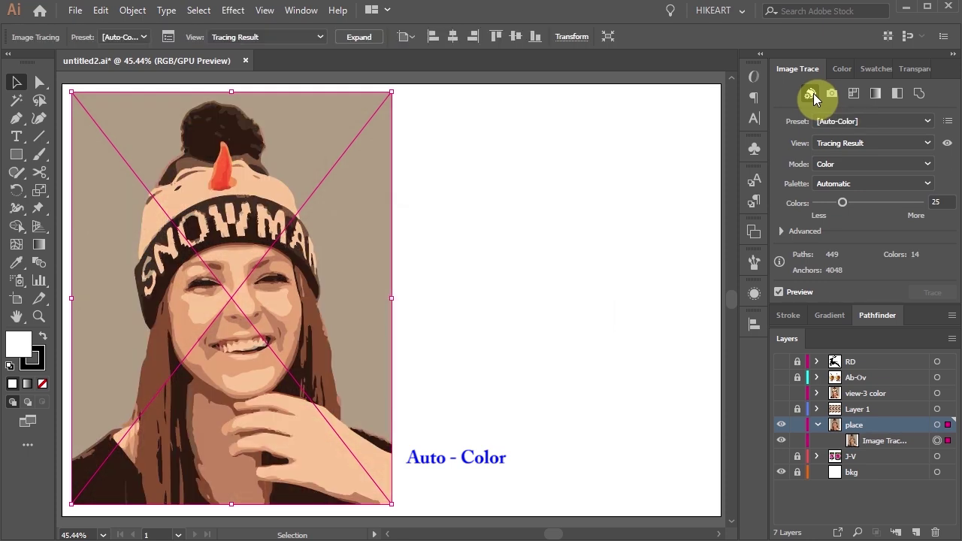
click(832, 93)
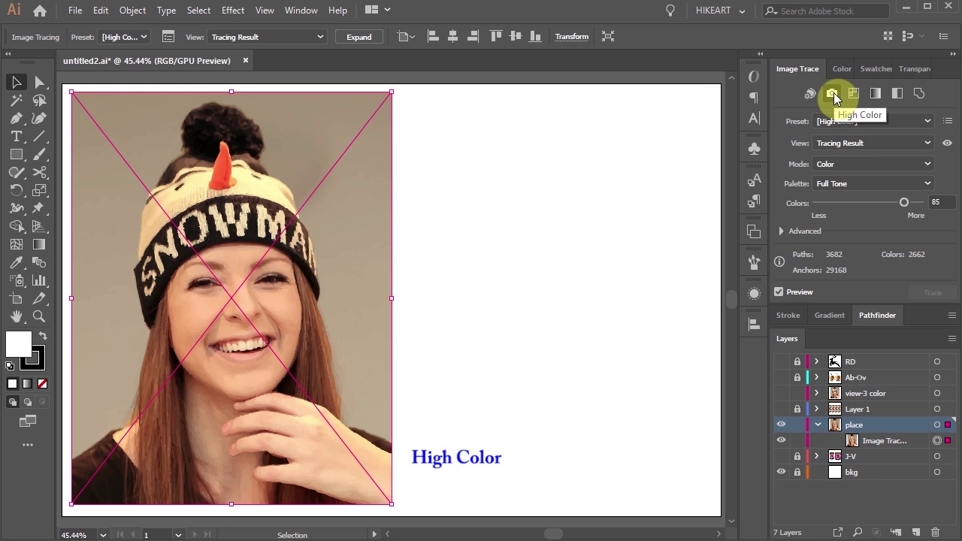
click(854, 93)
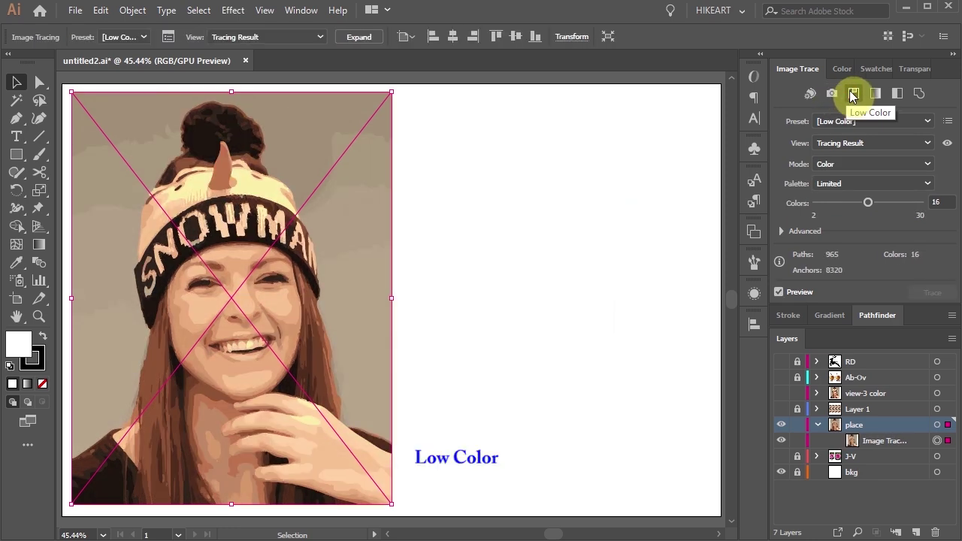
click(874, 95)
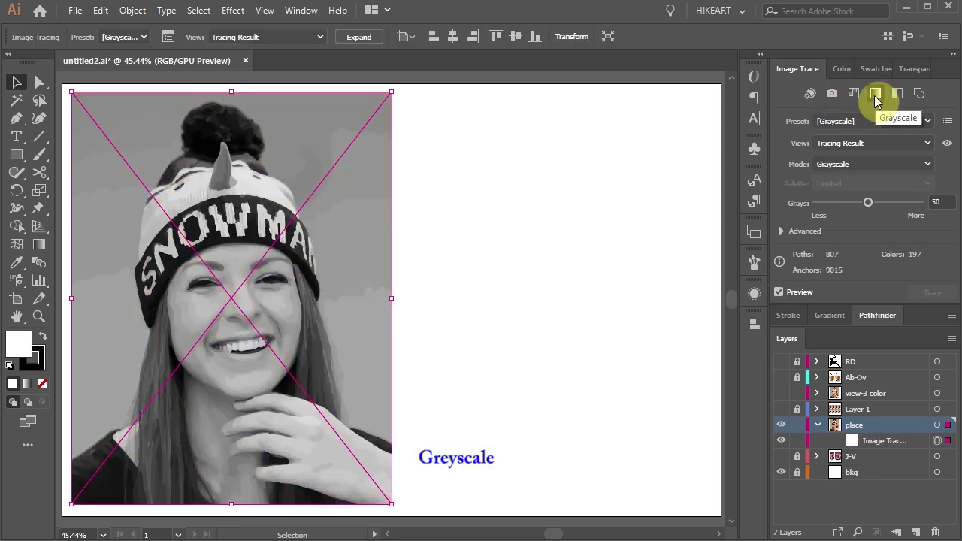
click(897, 93)
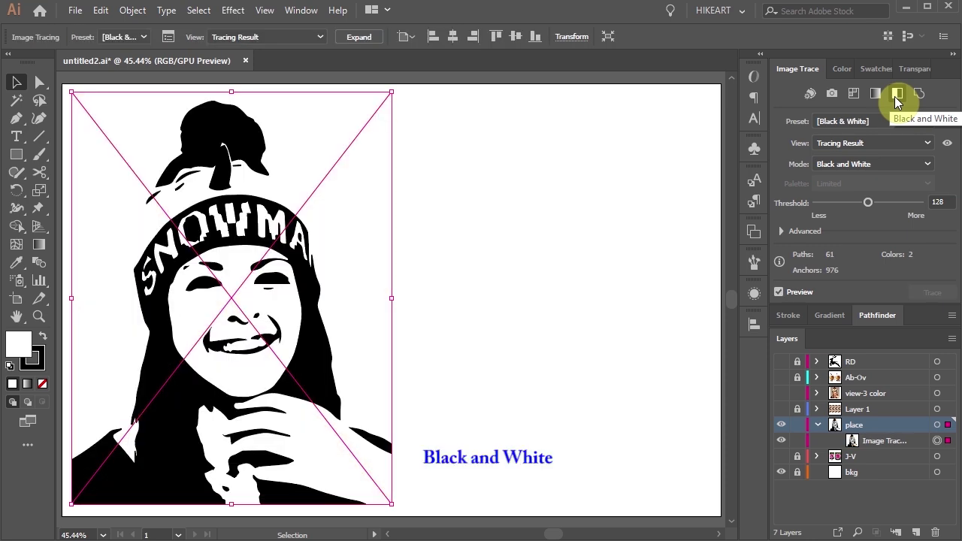
click(919, 93)
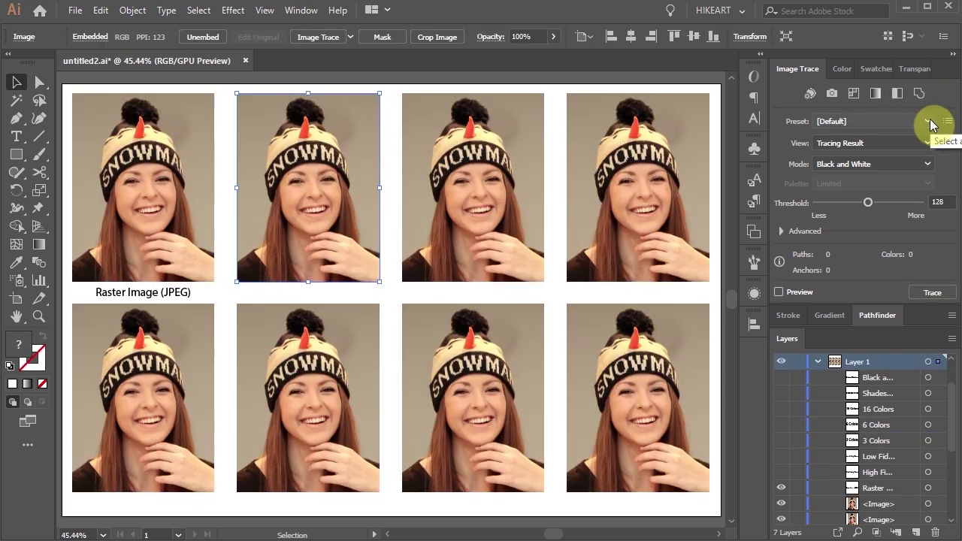
- Trace the second photo with High Fidelity Photo, show its label, and zoom to compare
click(928, 121)
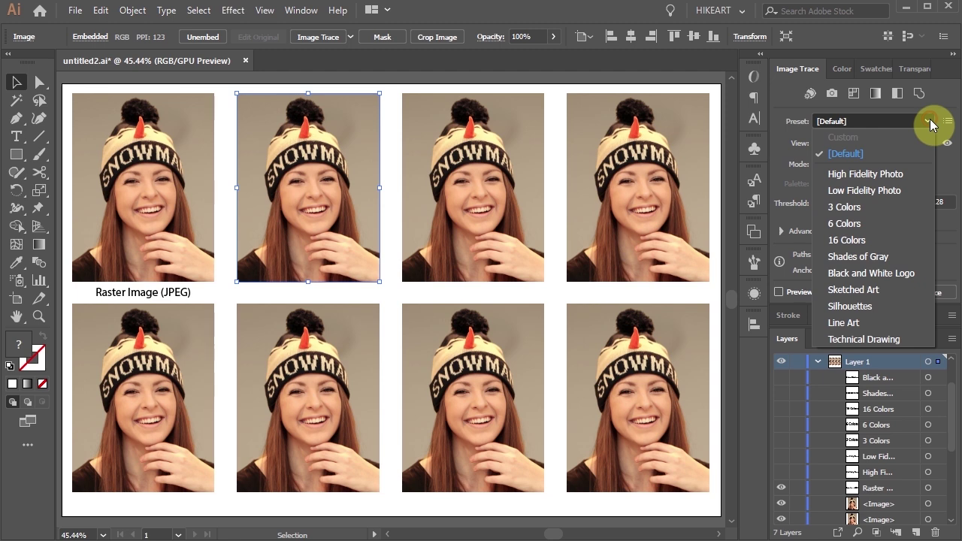
click(853, 176)
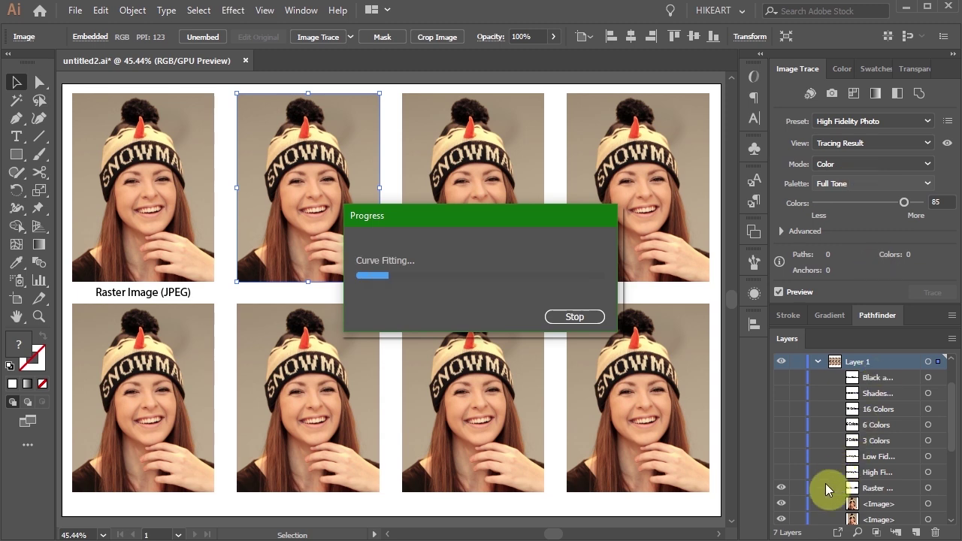
click(781, 472)
key(z)
drag(88, 98, 381, 281)
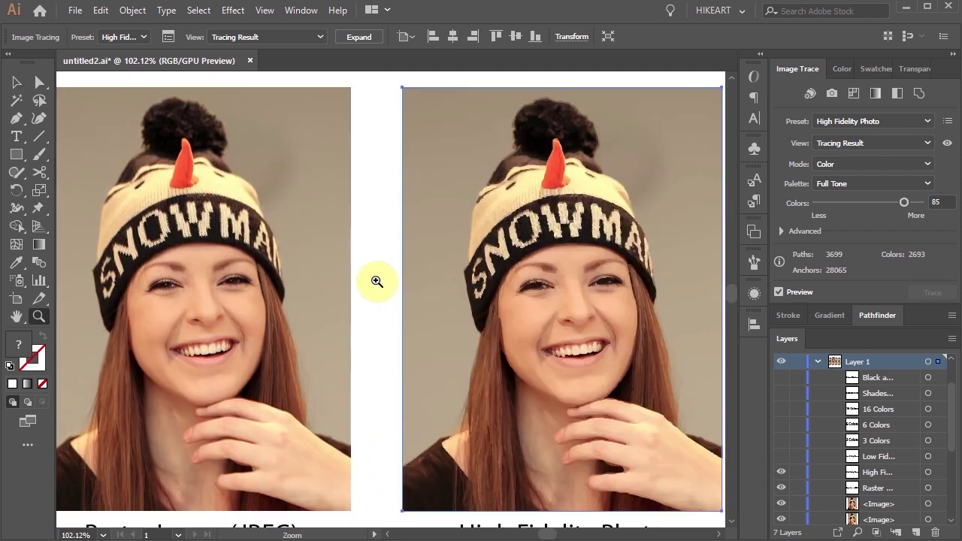
key(ctrl+0)
- Trace the third top photo with Low Fidelity Photo and the fourth with 3 Colors
ctrl+click(473, 225)
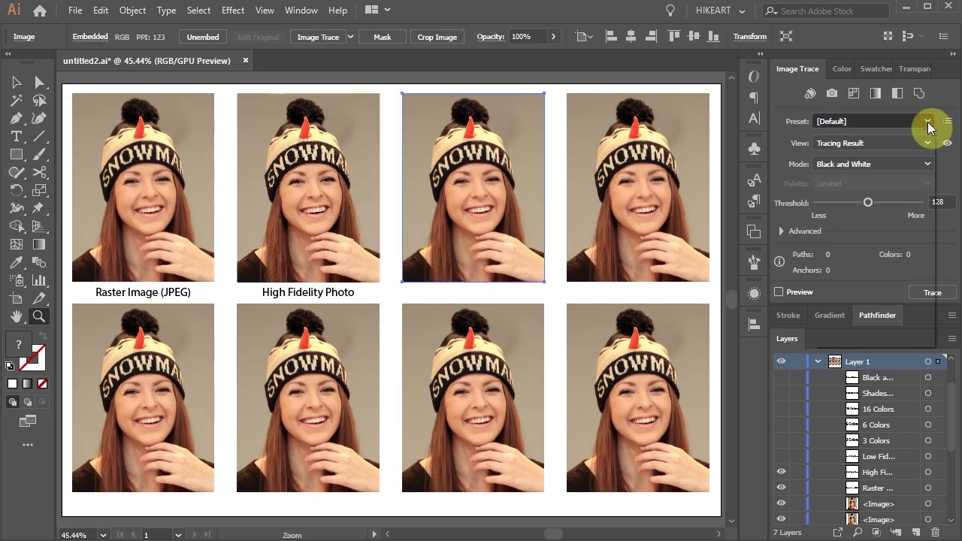
click(930, 122)
click(923, 189)
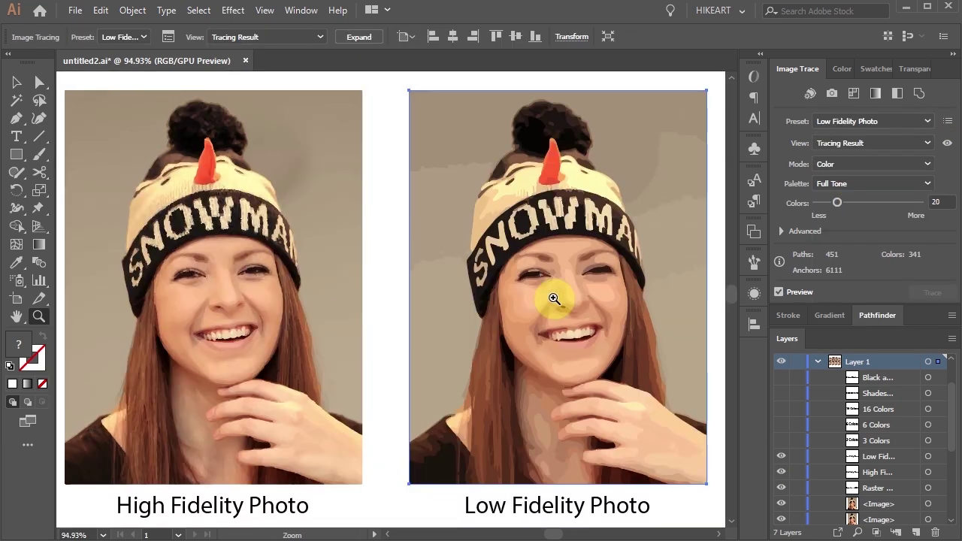
key(ctrl)
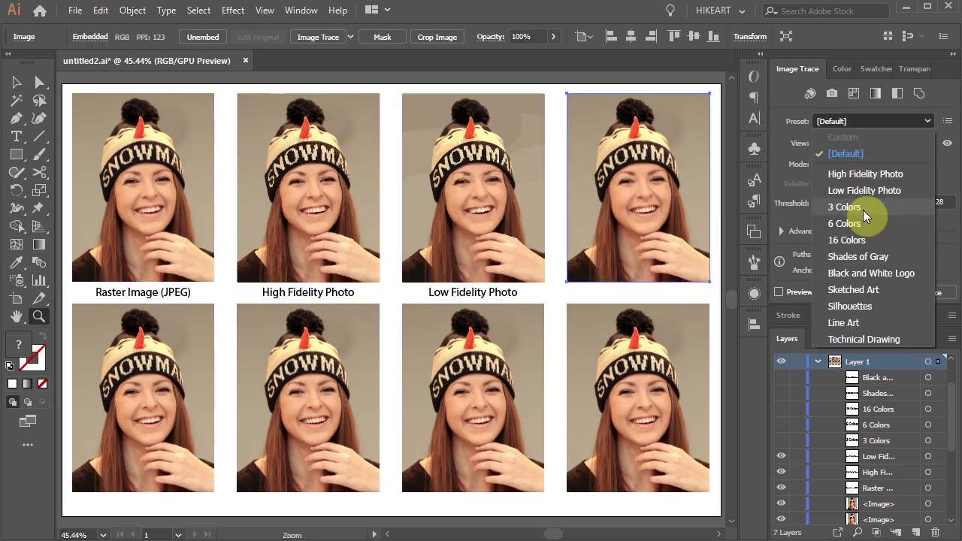
click(863, 210)
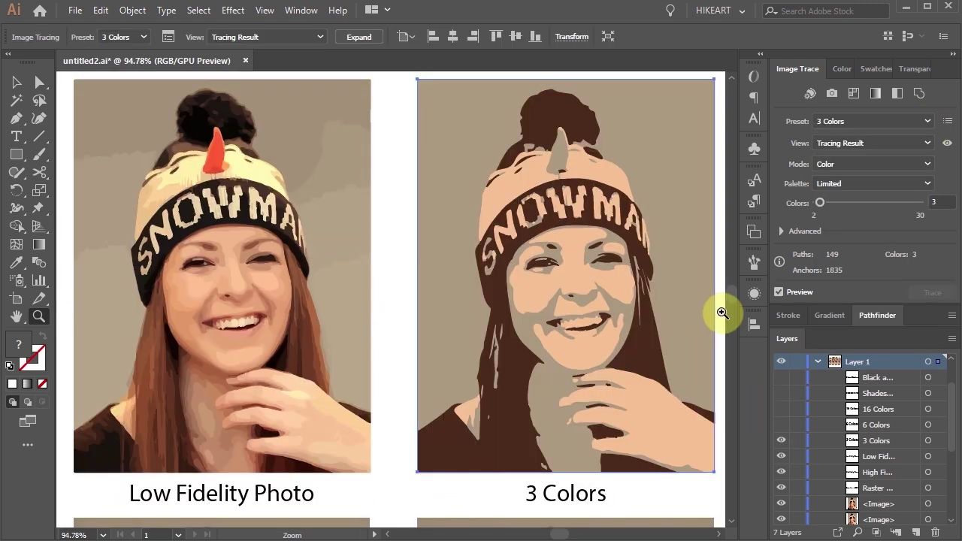
- Trace the first two bottom photos with 6 Colors and 16 Colors, showing their labels
click(197, 383)
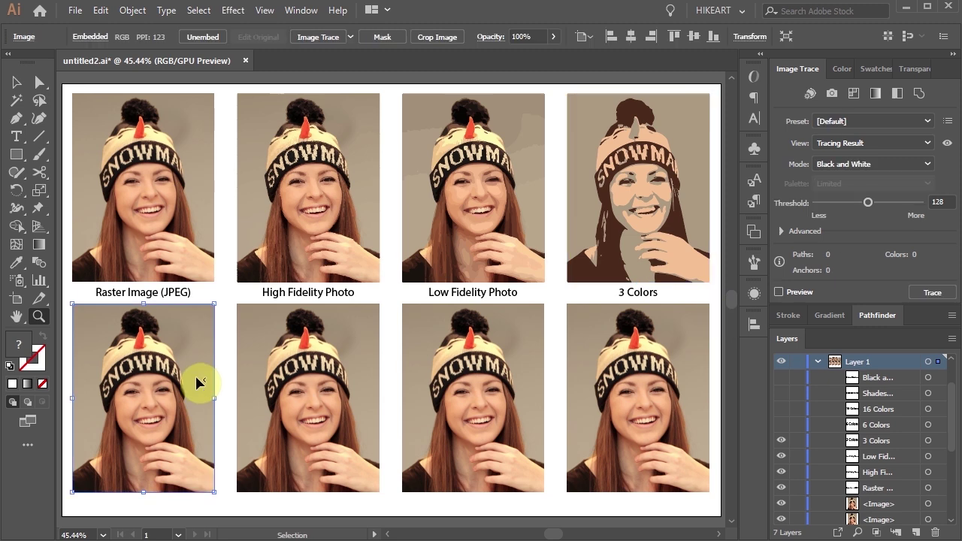
click(873, 121)
click(862, 219)
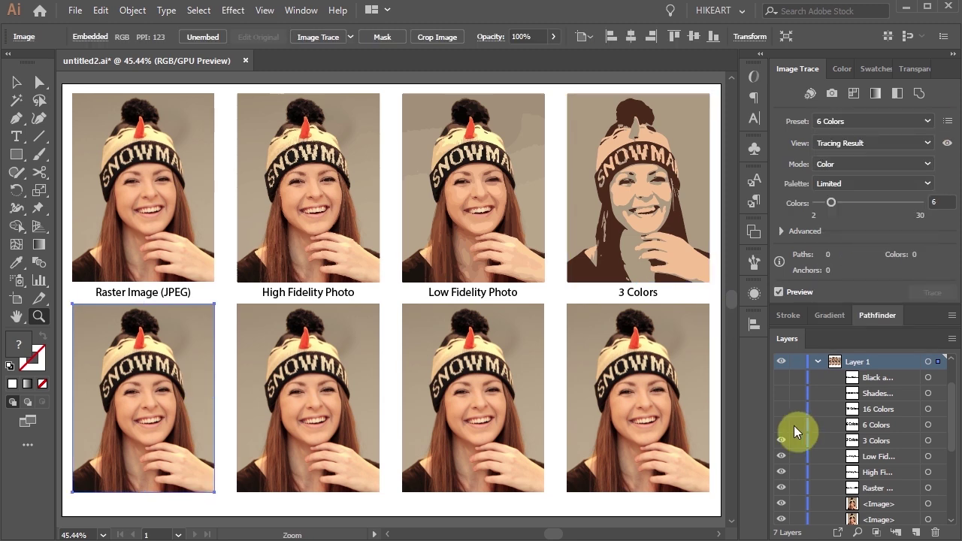
click(782, 425)
click(872, 121)
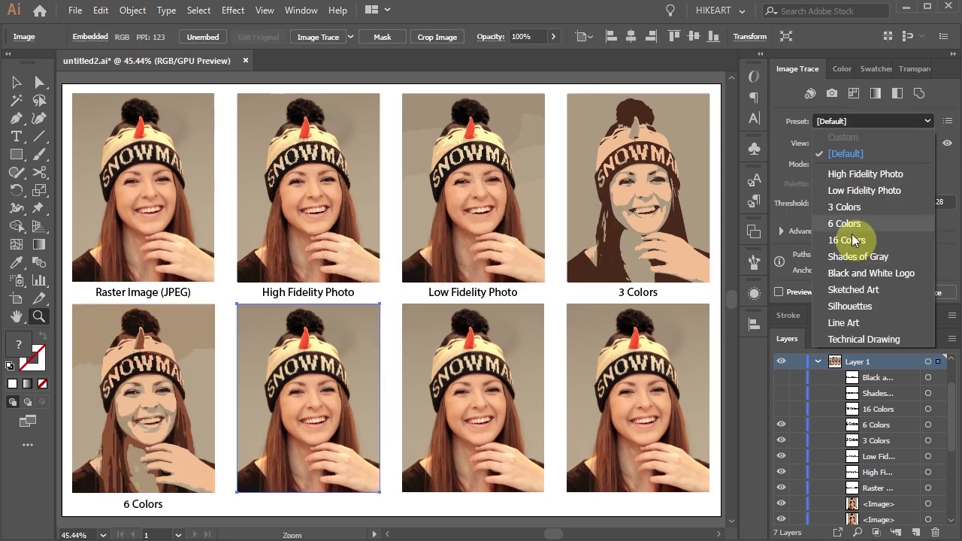
click(851, 235)
click(782, 409)
click(387, 510)
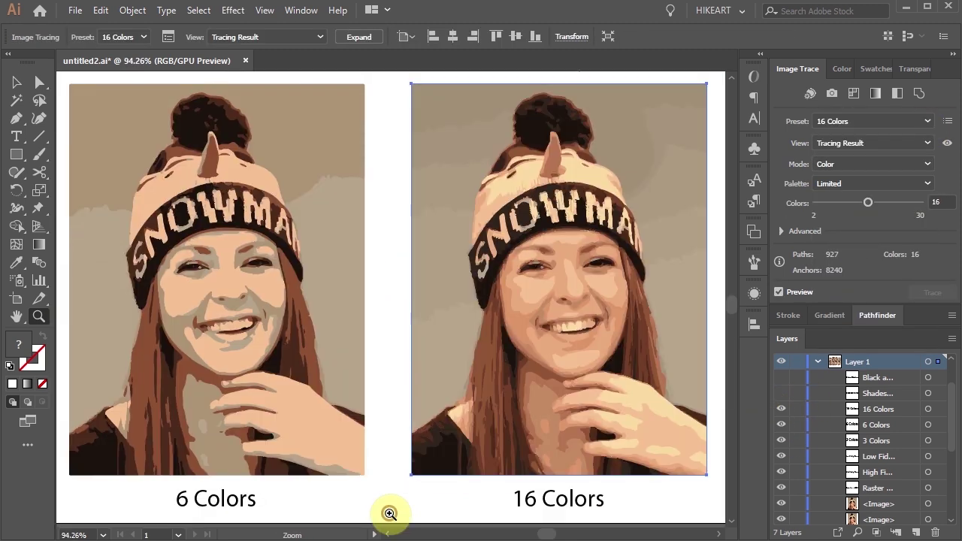
- Trace the third bottom photo with Shades of Gray and show its caption
click(504, 410)
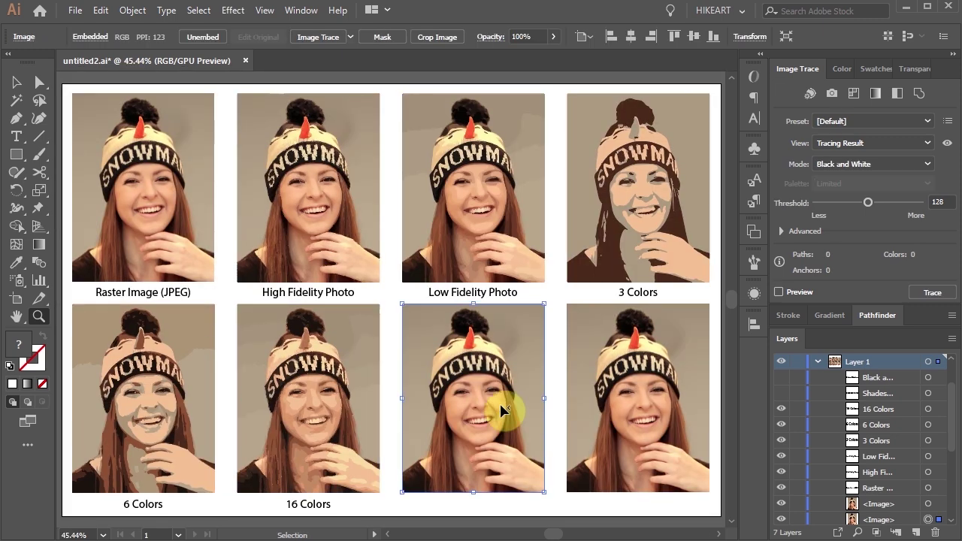
click(872, 121)
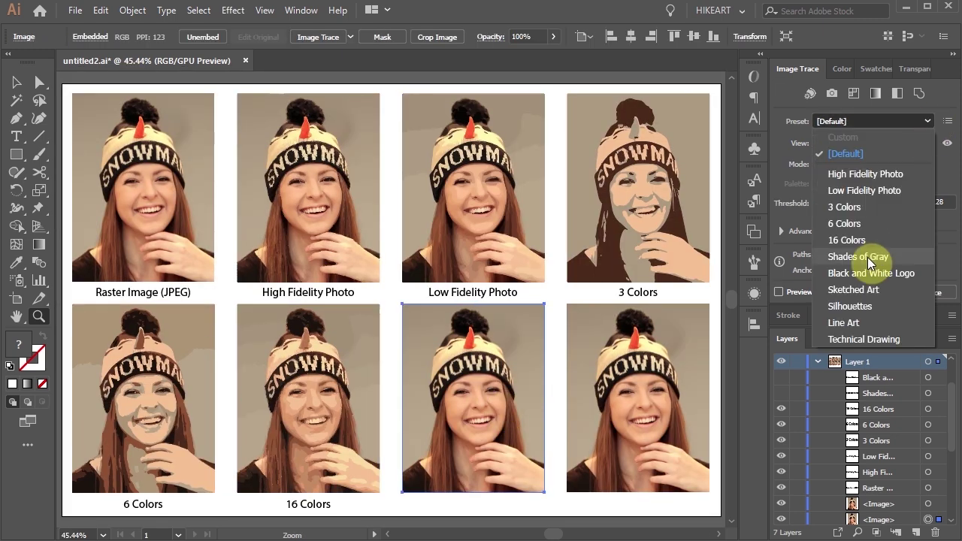
click(867, 254)
click(782, 393)
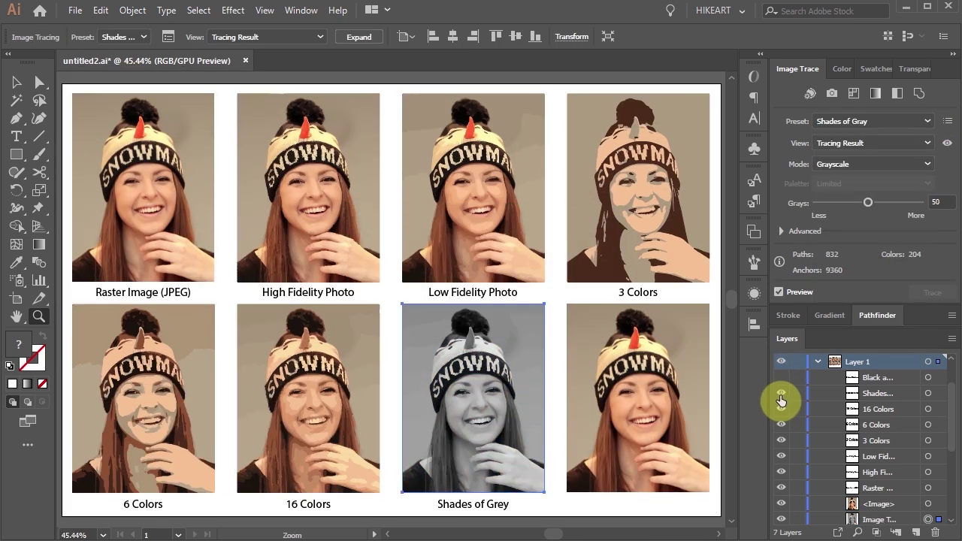
- Trace the bottom-right photo as Black and White Logo, Sketched Art, then Silhouettes with adjusted threshold
click(637, 398)
click(872, 121)
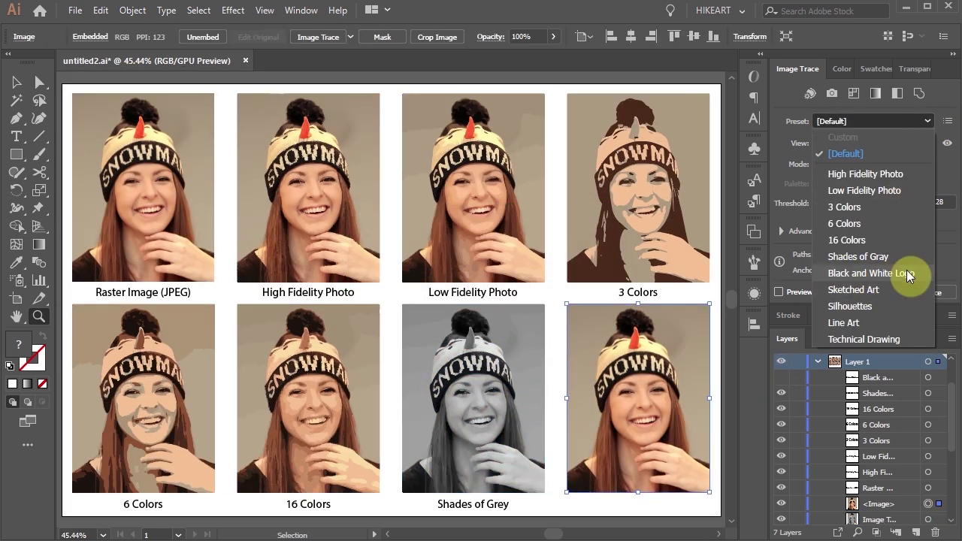
click(907, 274)
click(873, 121)
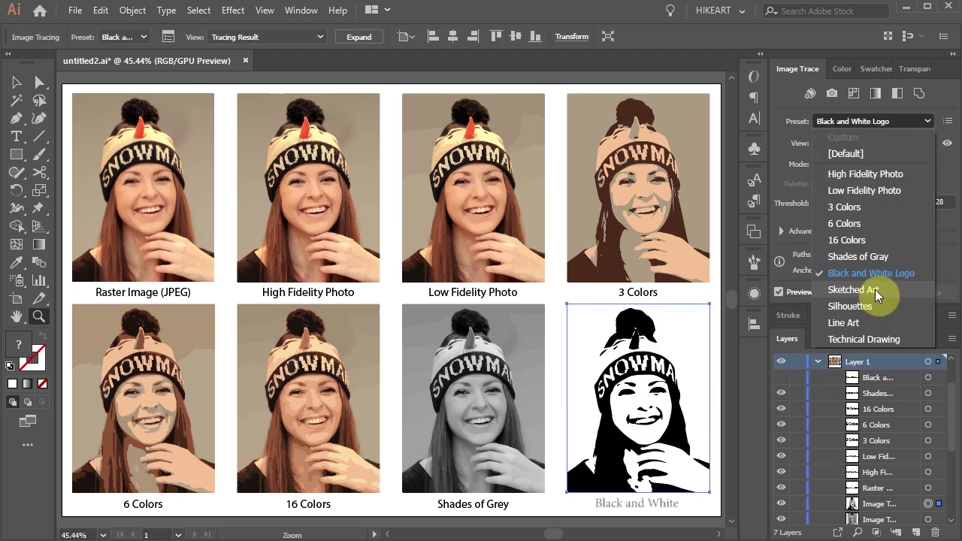
click(876, 290)
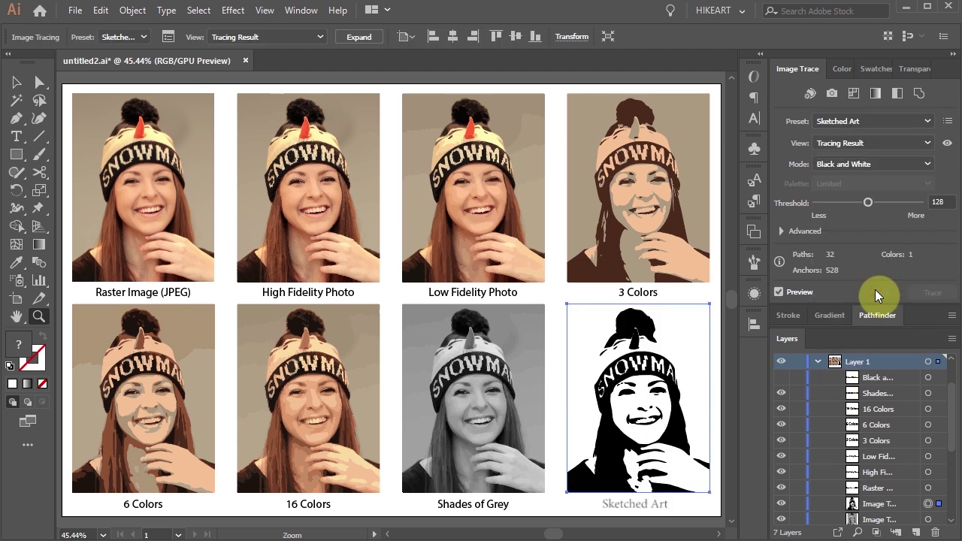
key(alt+Down)
click(863, 305)
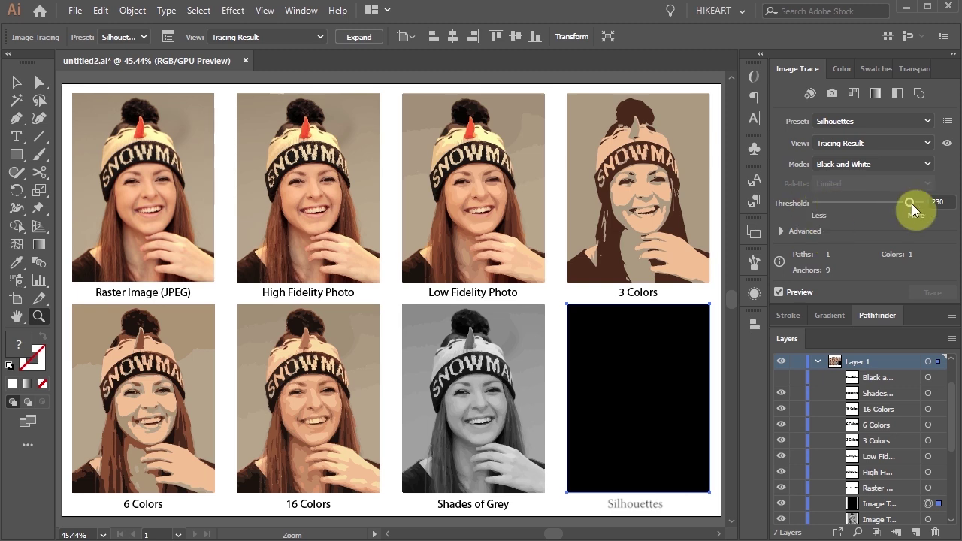
mouse_move(911, 204)
mouse_down()
mouse_move(825, 202)
mouse_move(867, 203)
mouse_up()
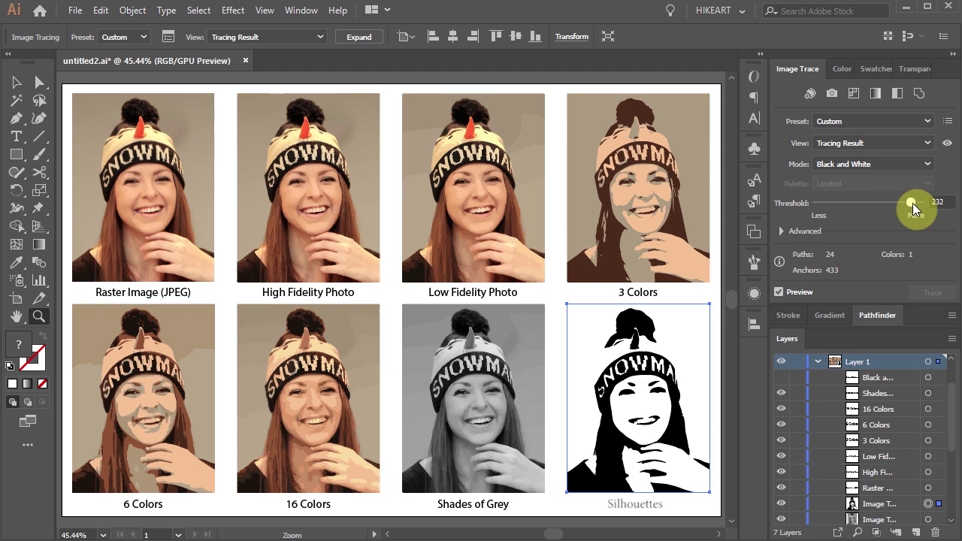
- Reset Silhouettes, try Line Art and Technical Drawing, then settle on Black and White Logo
click(935, 158)
click(933, 127)
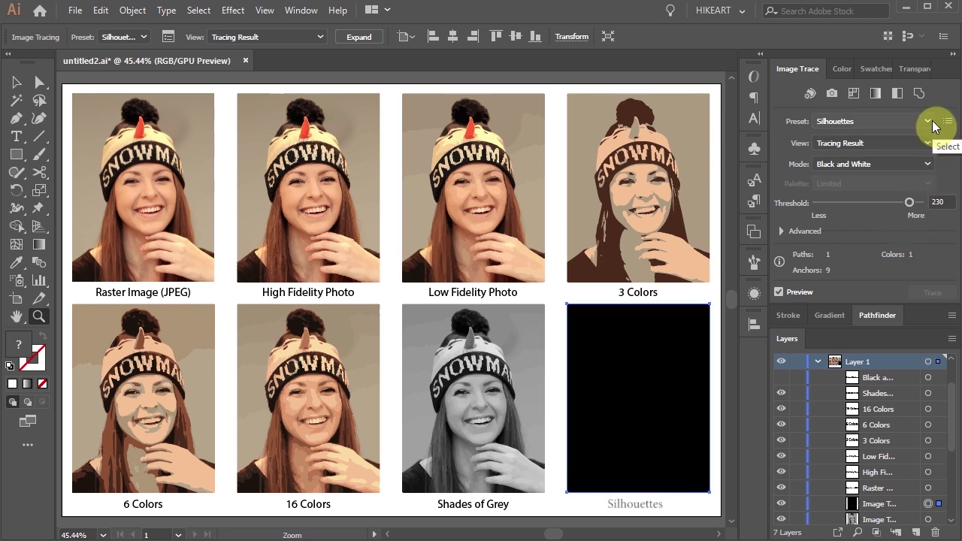
click(935, 125)
click(860, 319)
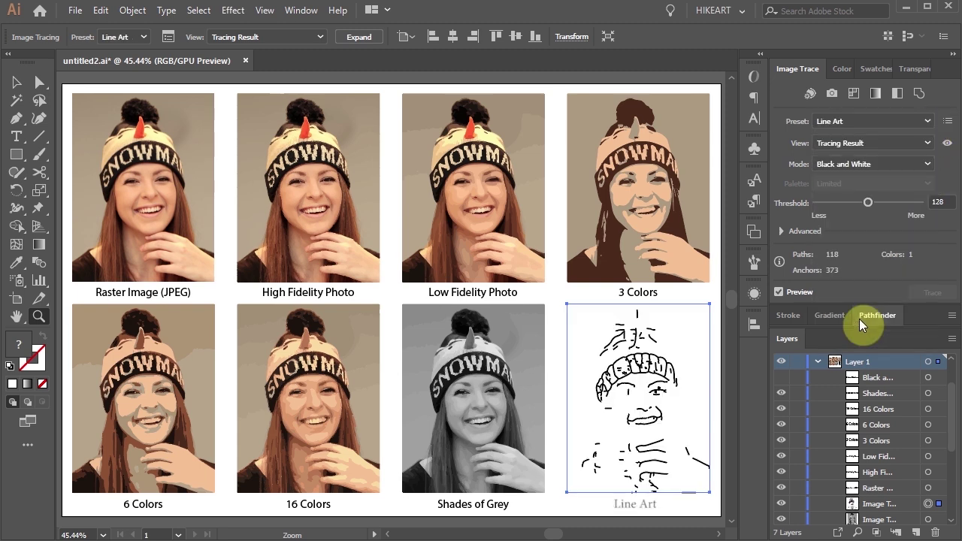
click(928, 121)
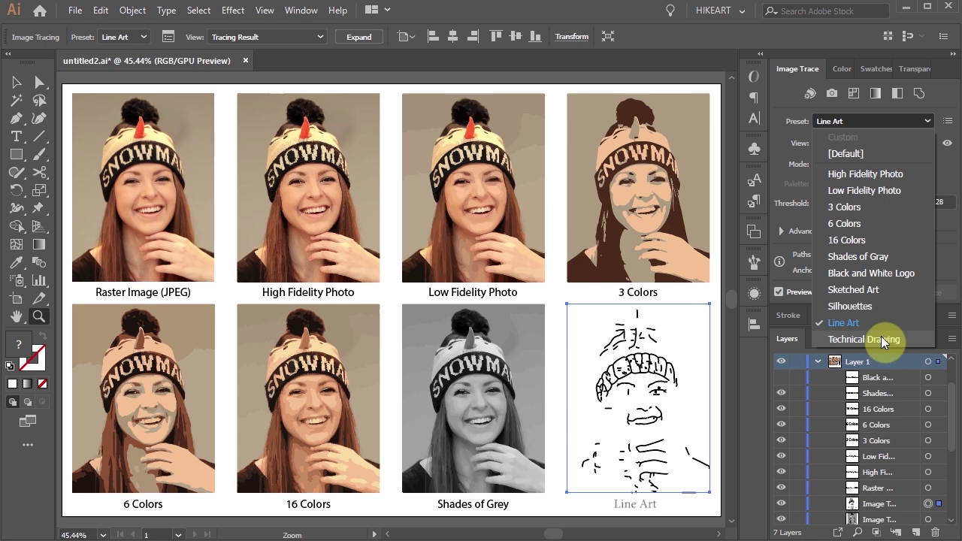
click(881, 337)
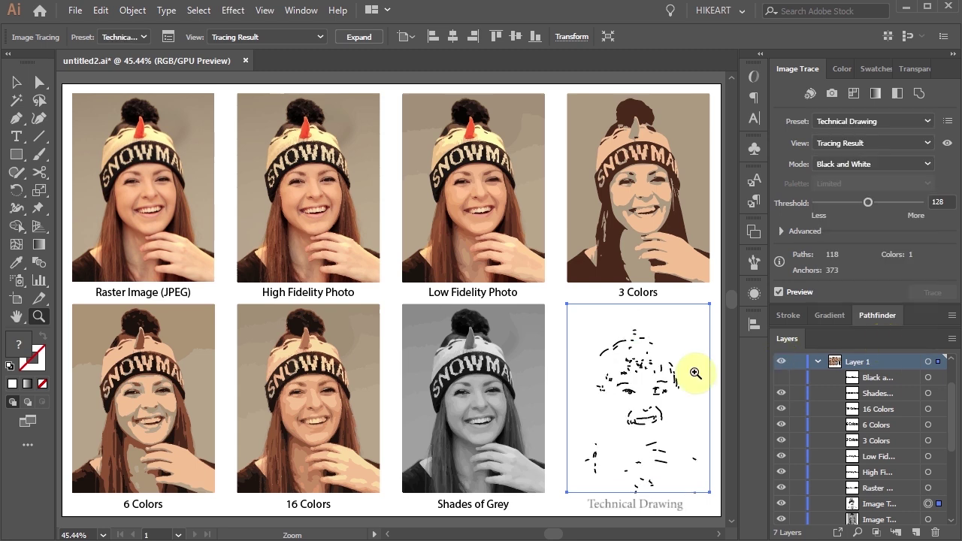
click(928, 121)
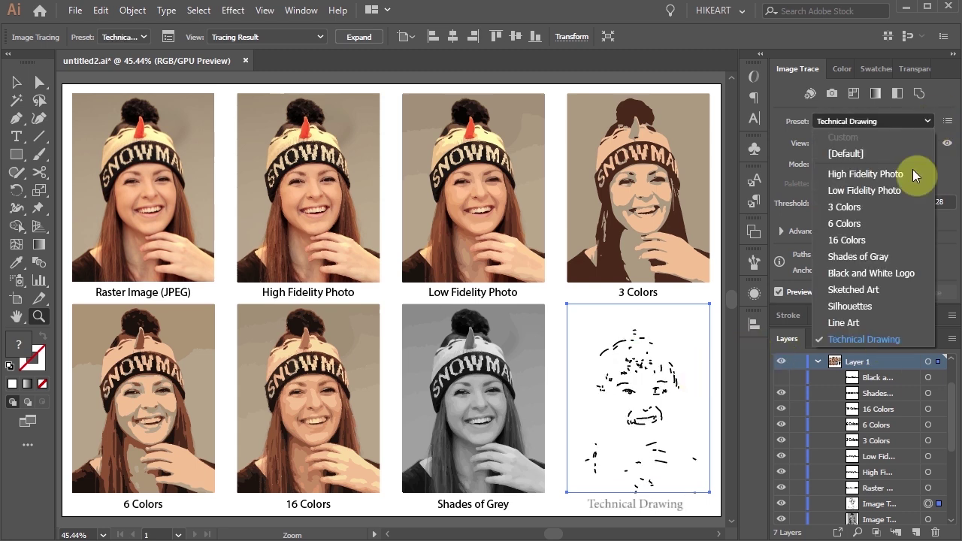
click(902, 274)
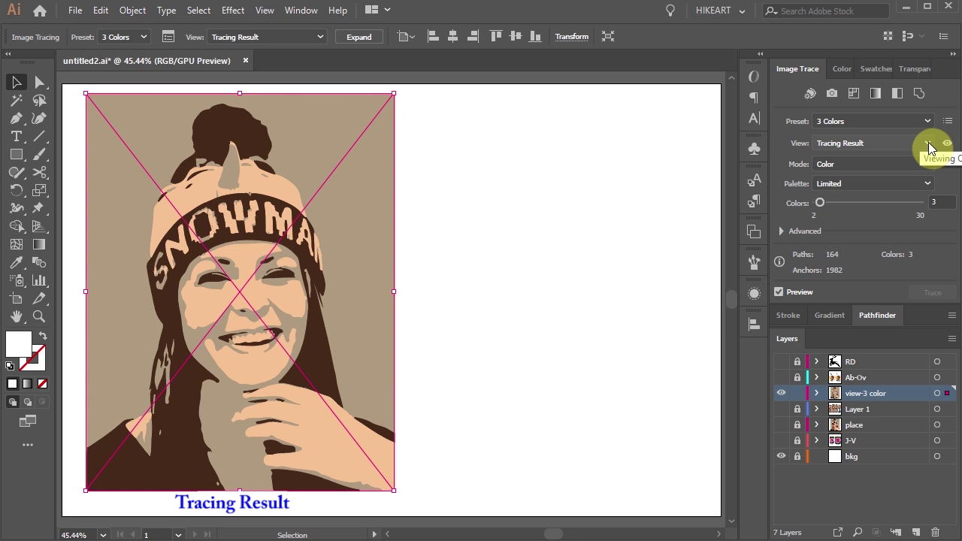
- Cycle the trace view through outlines, outlines over source, source image, back to Tracing Result
click(929, 145)
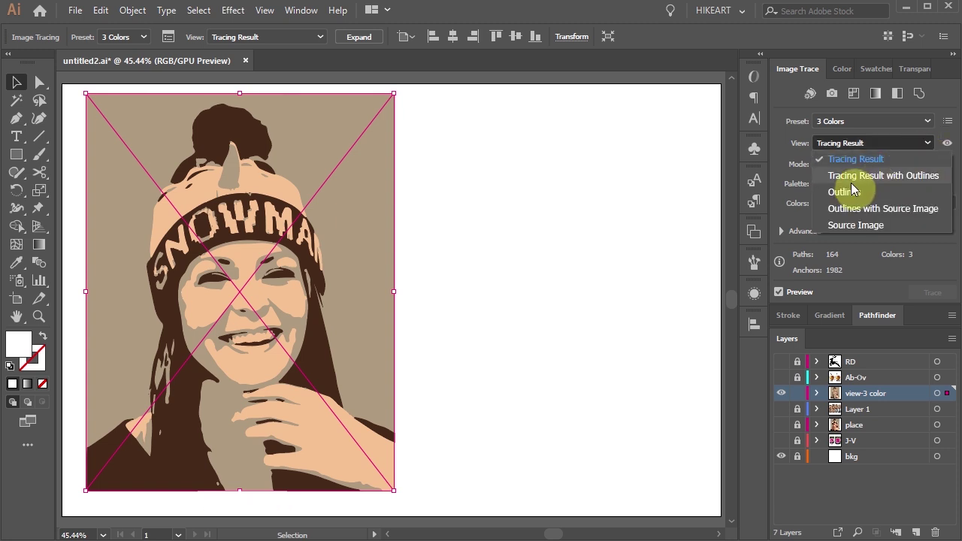
click(892, 175)
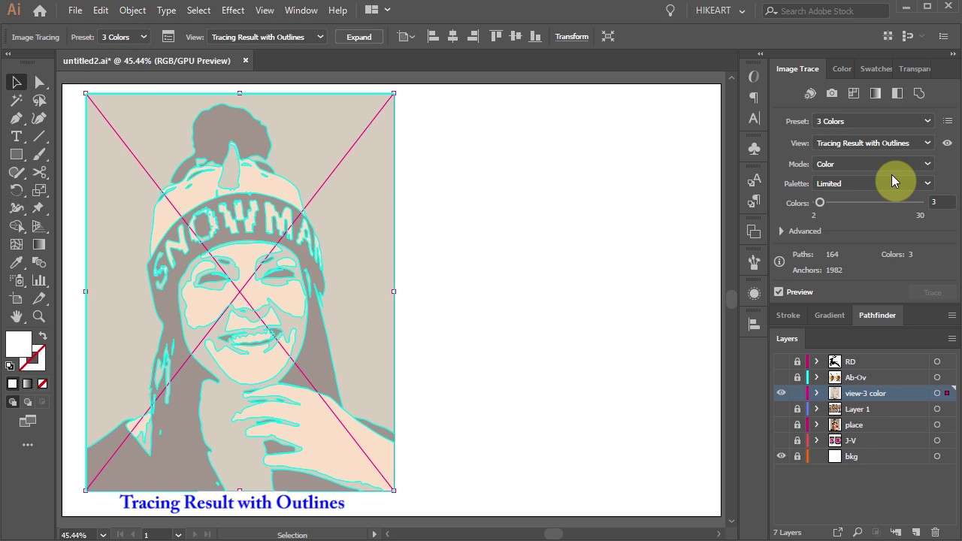
click(925, 144)
click(849, 187)
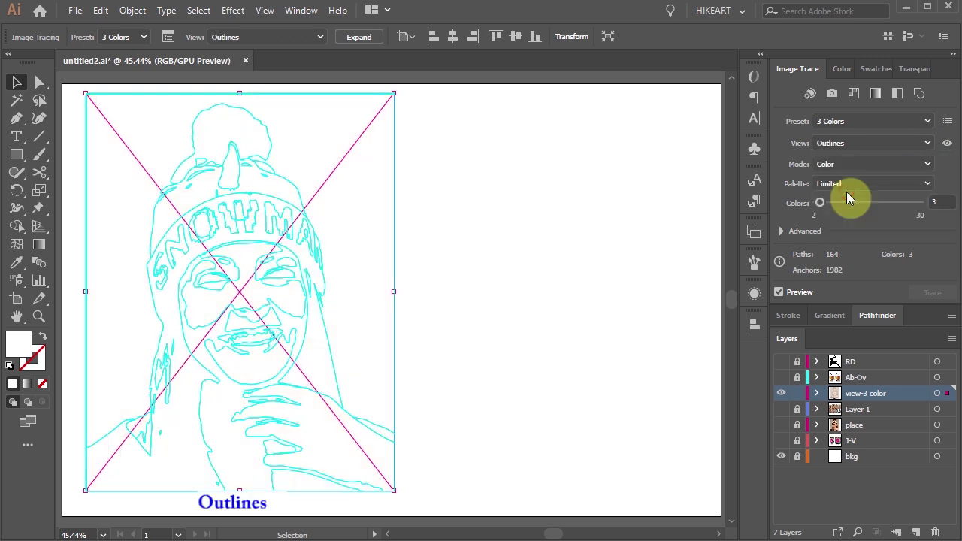
click(949, 145)
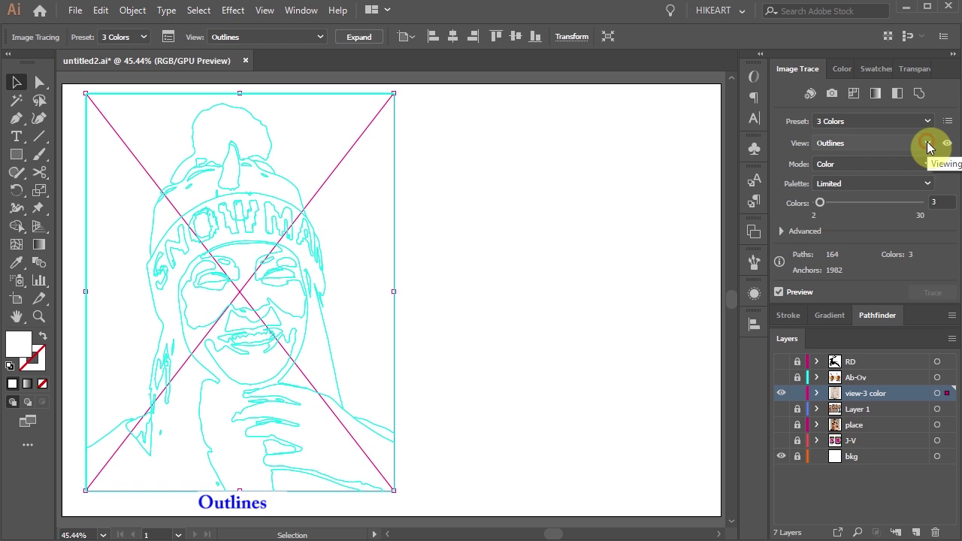
click(928, 144)
click(878, 212)
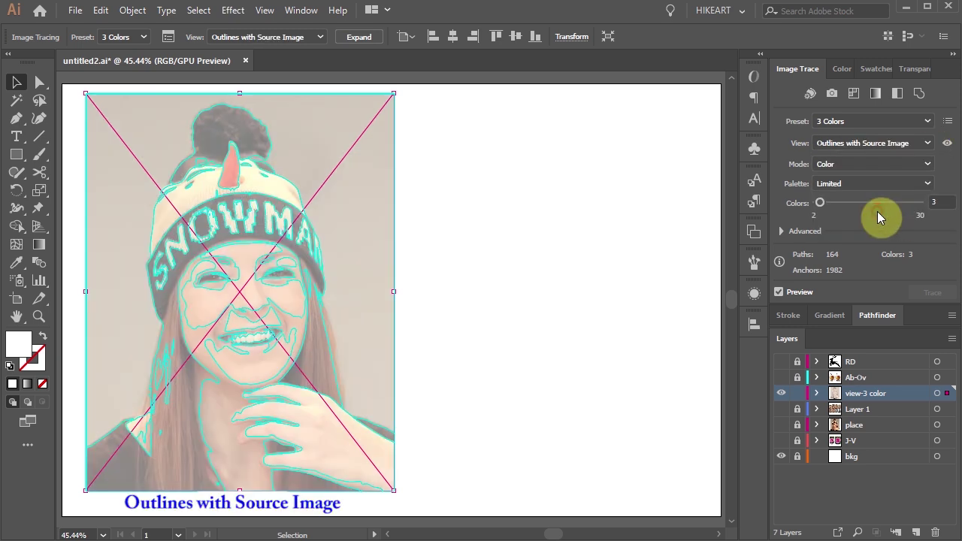
click(928, 143)
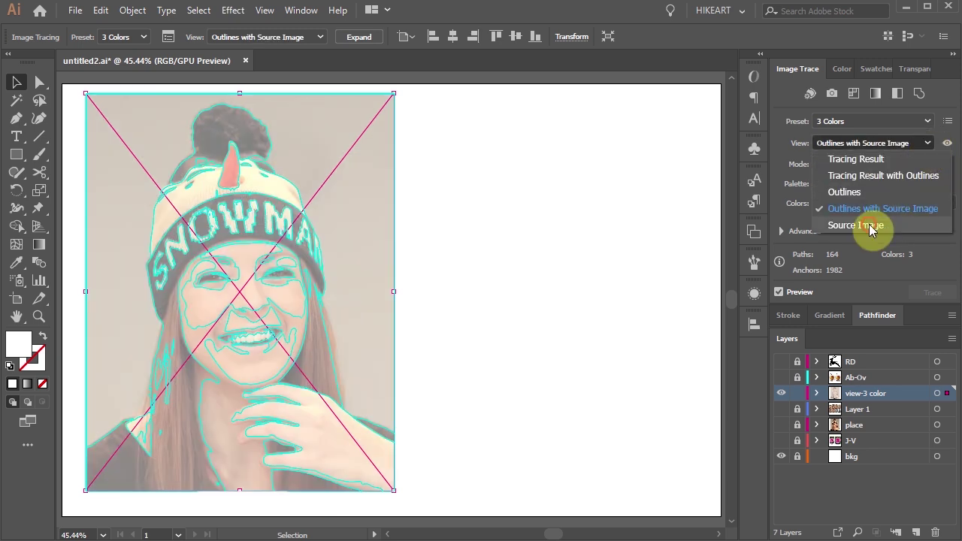
click(869, 224)
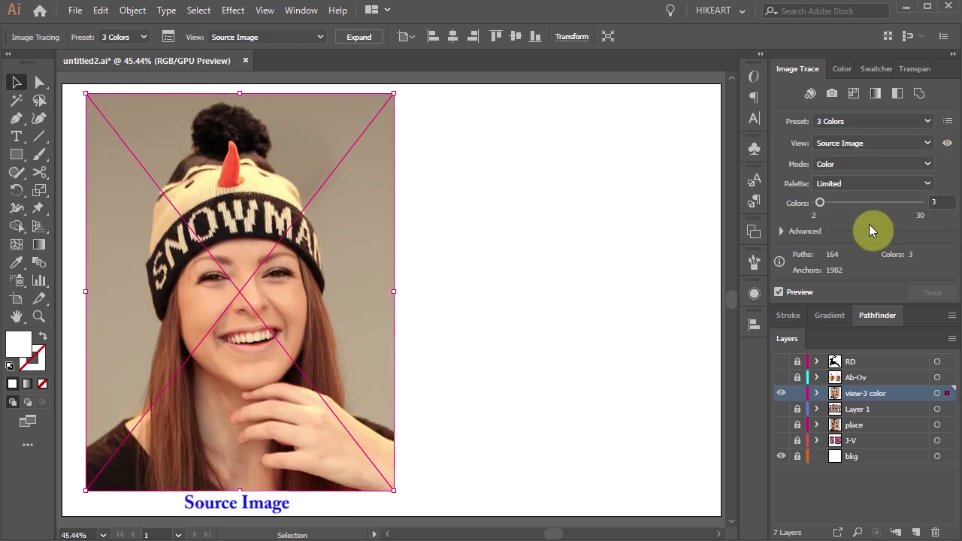
click(929, 144)
click(886, 158)
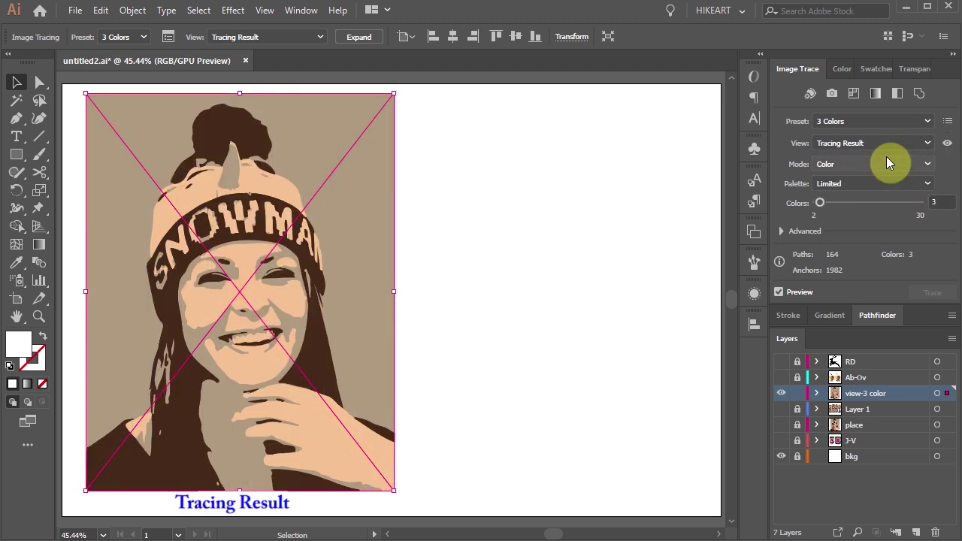
click(926, 164)
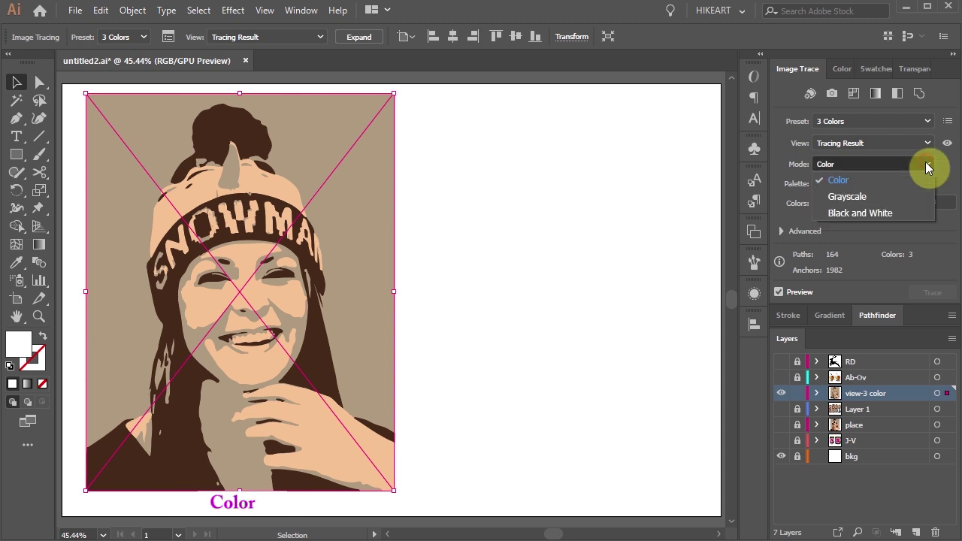
click(862, 200)
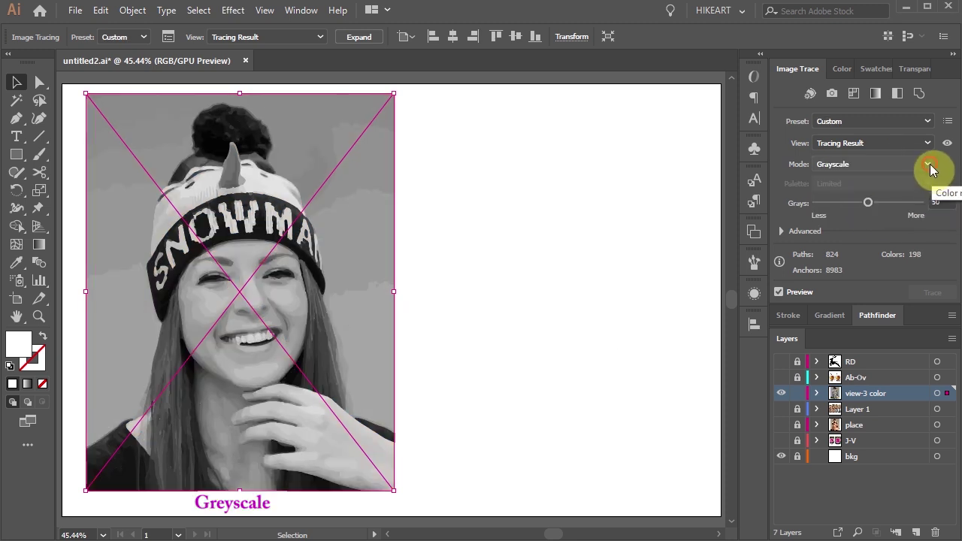
click(927, 164)
click(872, 214)
click(927, 164)
click(886, 182)
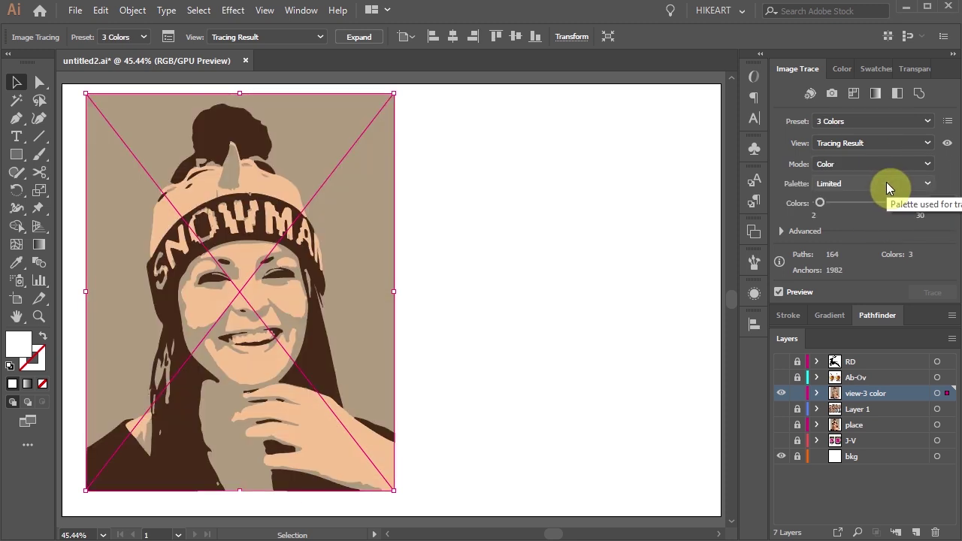
click(928, 185)
click(875, 199)
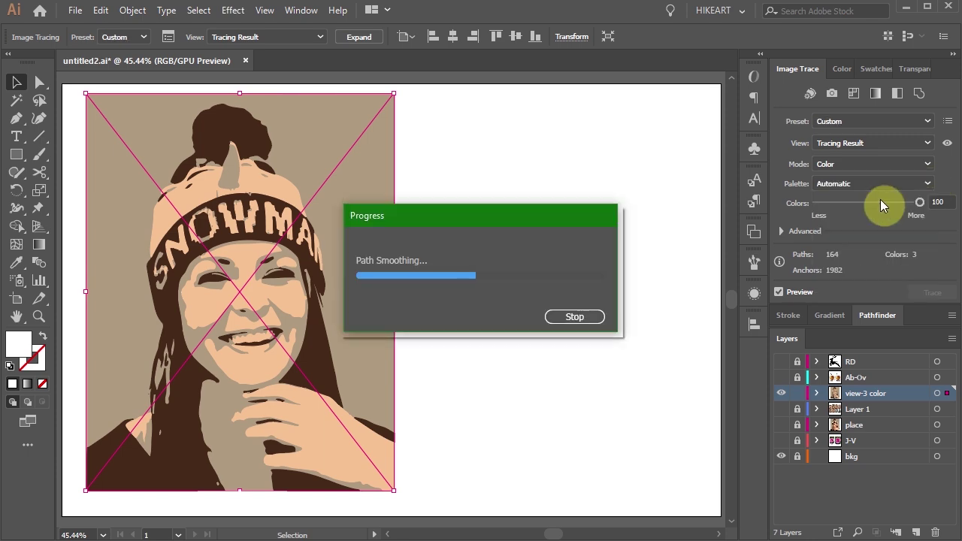
click(927, 186)
click(890, 232)
click(928, 186)
click(864, 253)
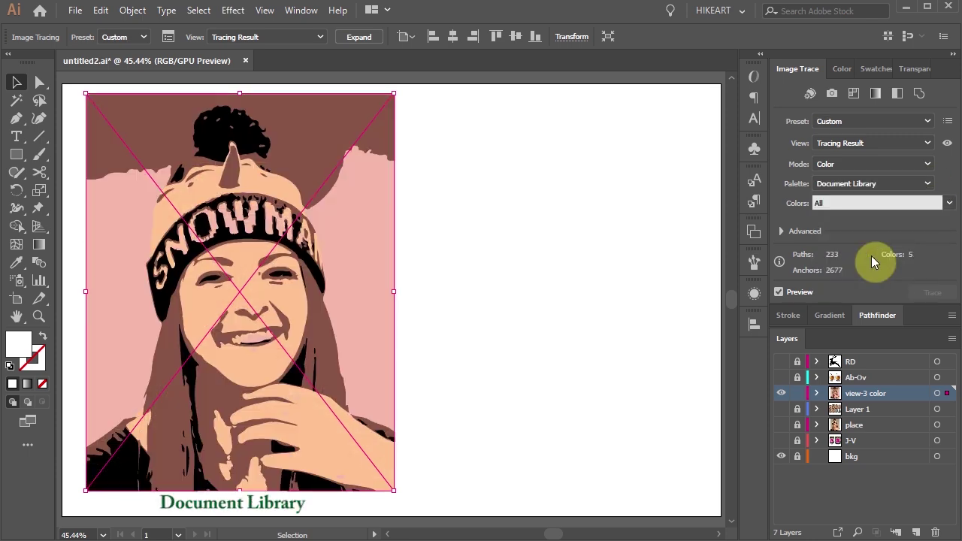
click(927, 185)
click(838, 269)
click(929, 186)
click(843, 216)
mouse_move(825, 203)
mouse_down()
mouse_move(925, 208)
mouse_move(820, 210)
mouse_up()
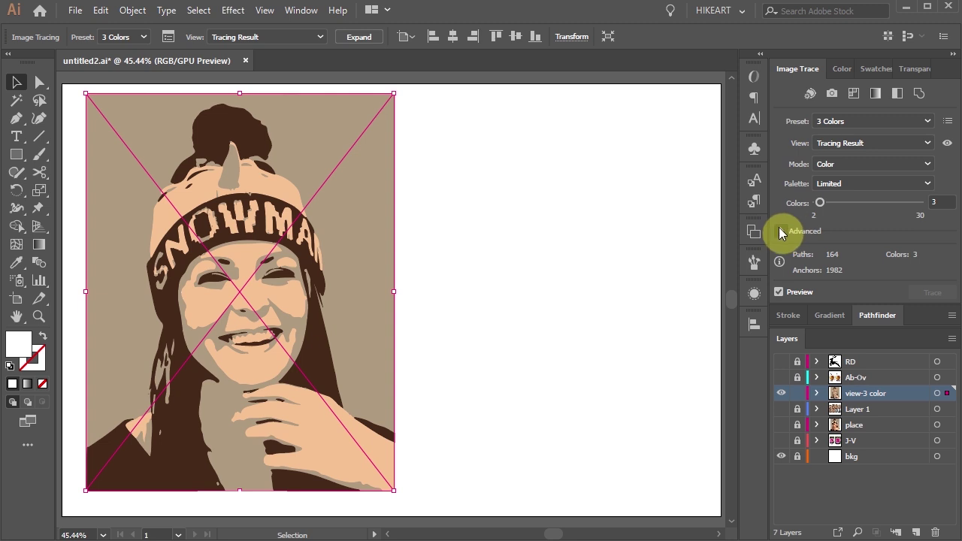
- Expand the Advanced settings and test a looser Paths value on the 3 Colors trace
click(781, 231)
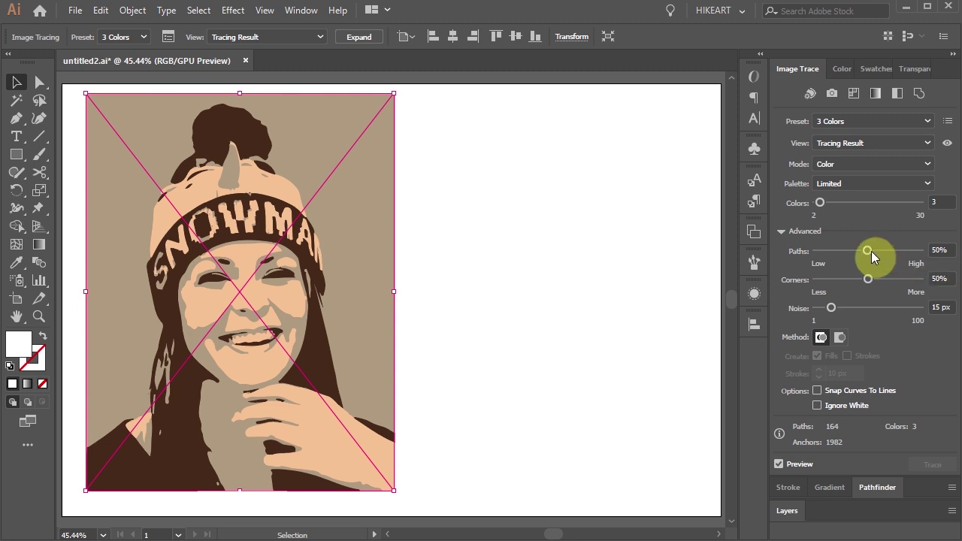
mouse_move(870, 250)
mouse_down()
mouse_move(915, 252)
mouse_move(819, 260)
mouse_move(872, 252)
mouse_up()
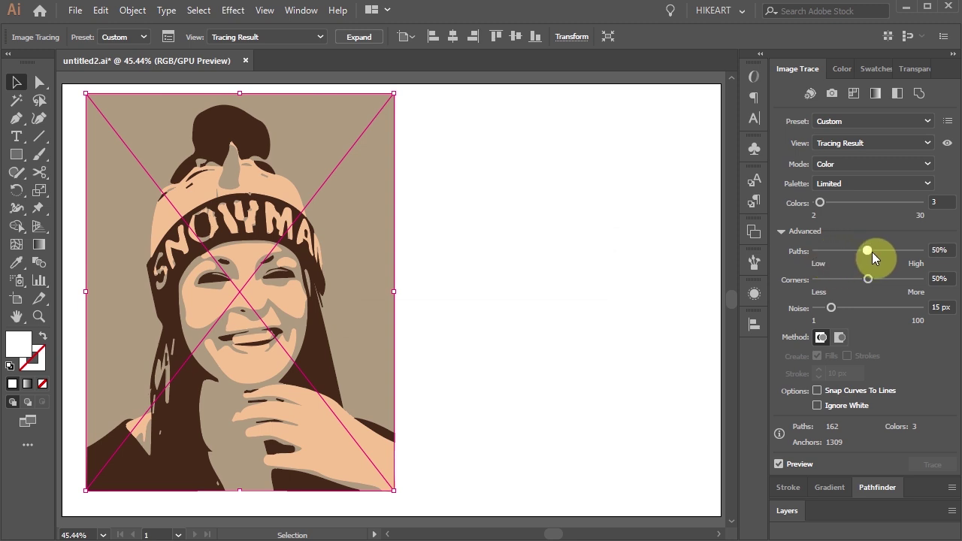
click(868, 279)
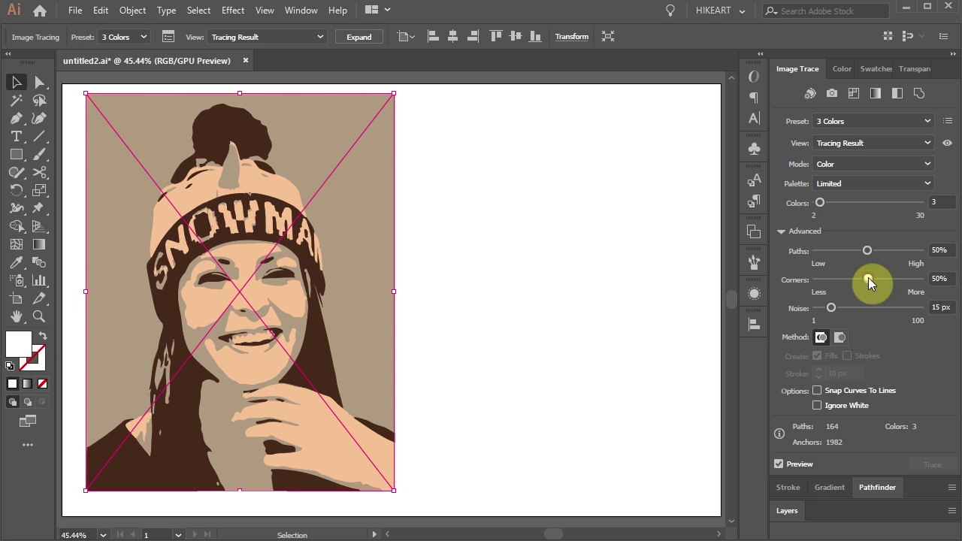
- Raise the trace's Corners to 100% and Noise to 59 px
mouse_move(869, 282)
mouse_down()
mouse_move(921, 281)
mouse_move(811, 285)
mouse_move(868, 280)
mouse_up()
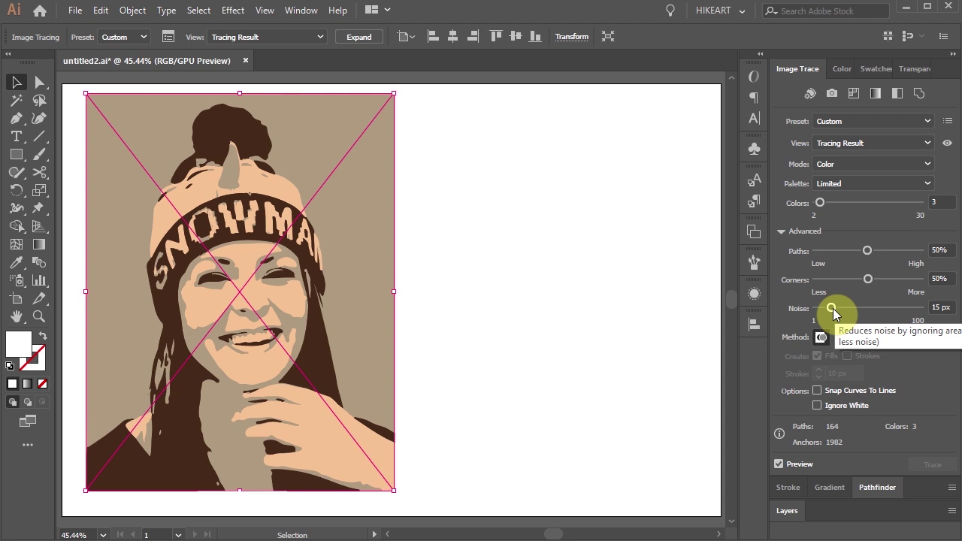
drag(833, 308, 894, 308)
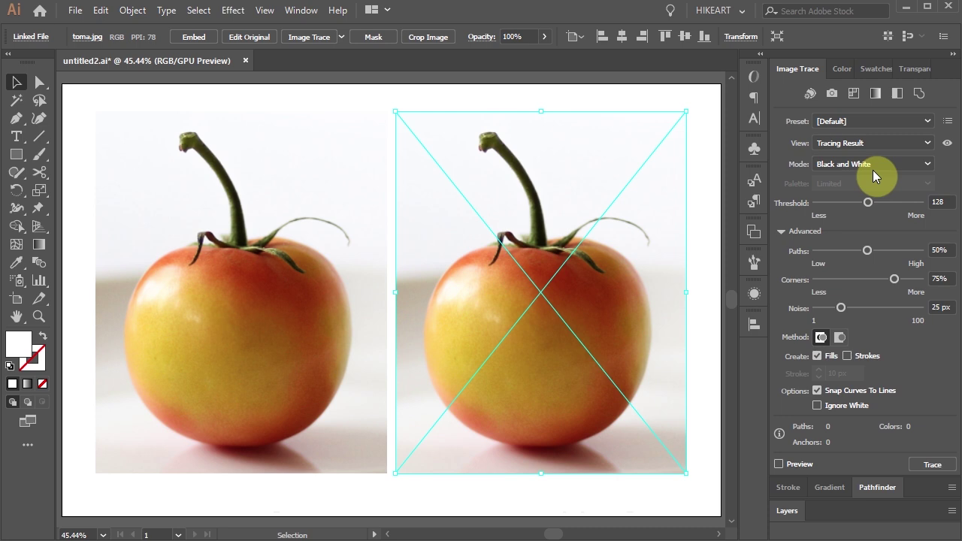
- Trace both tomatoes as High Fidelity Photo, retrace the left one Abutting, and expand it
click(929, 121)
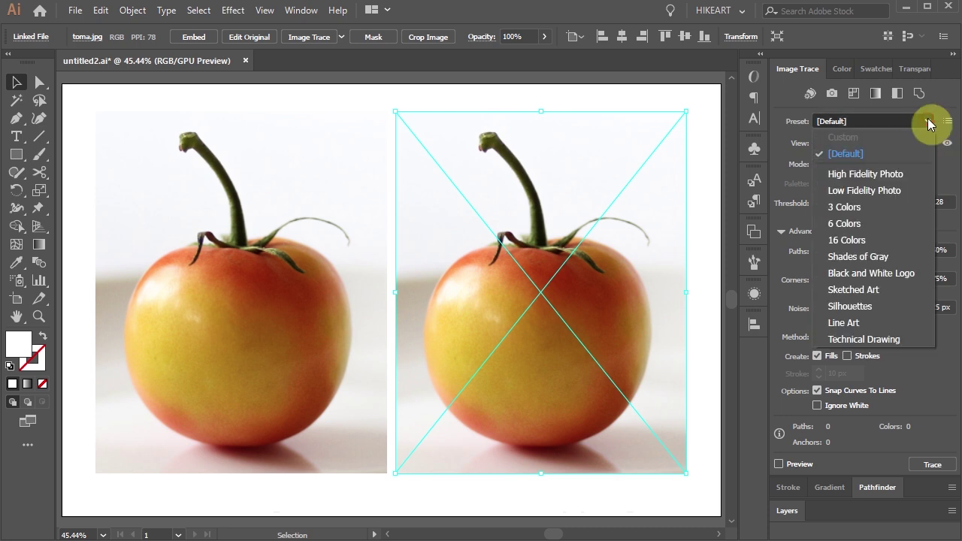
click(879, 177)
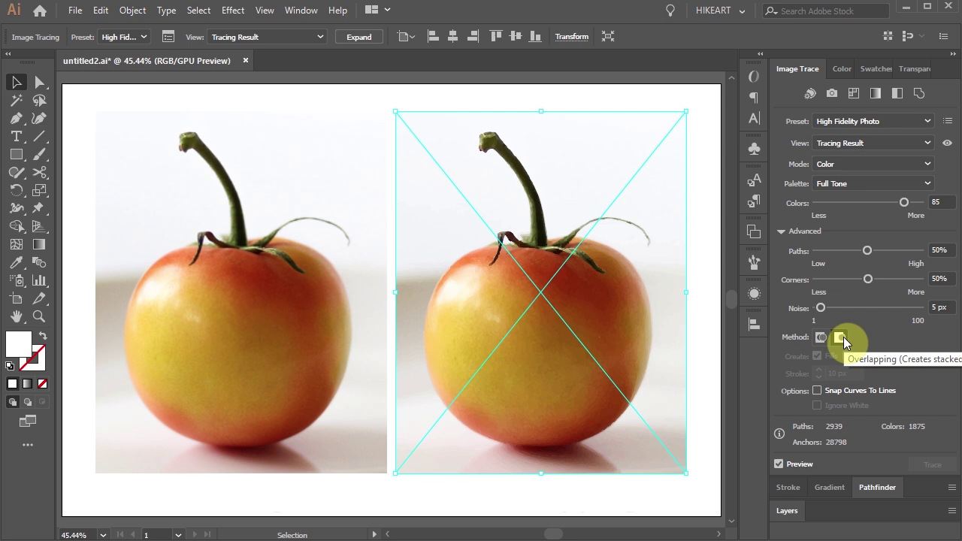
click(314, 328)
click(914, 123)
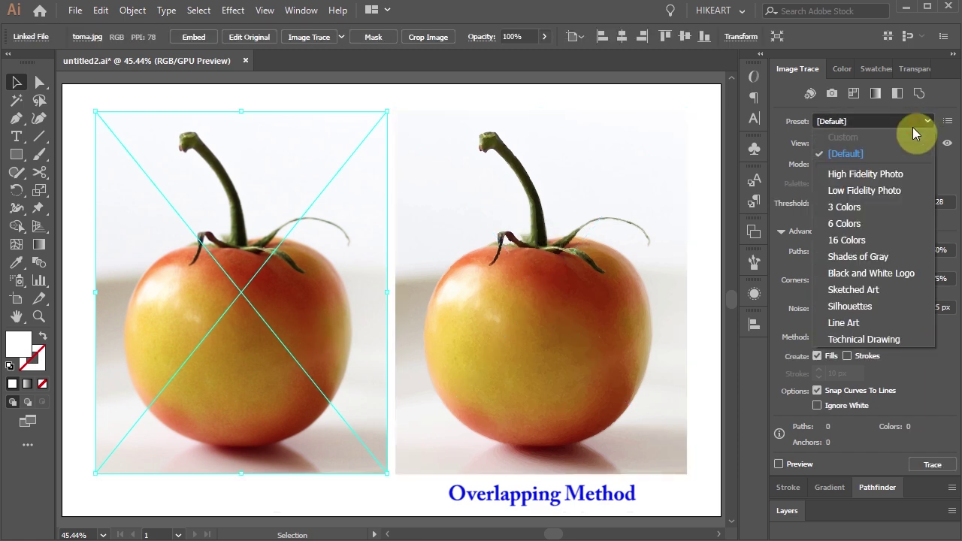
click(866, 174)
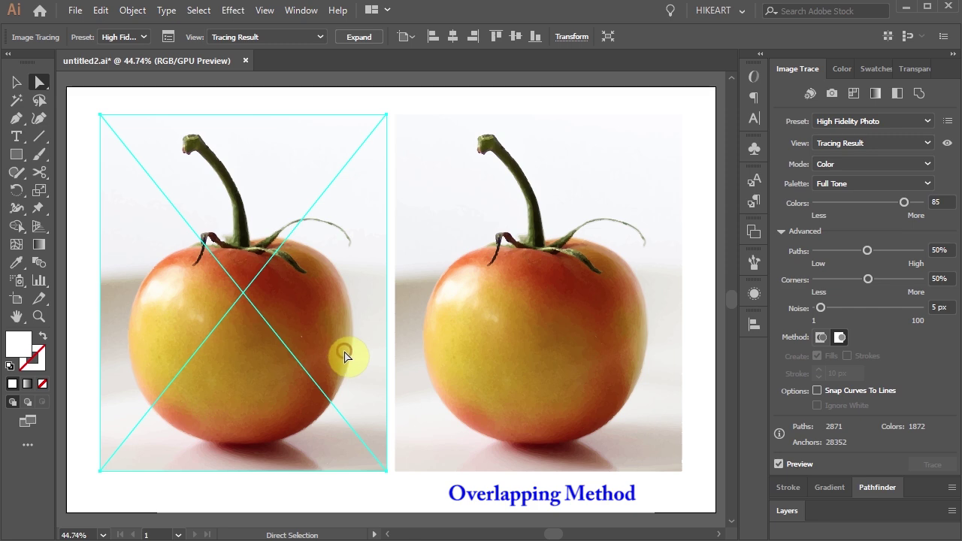
click(821, 339)
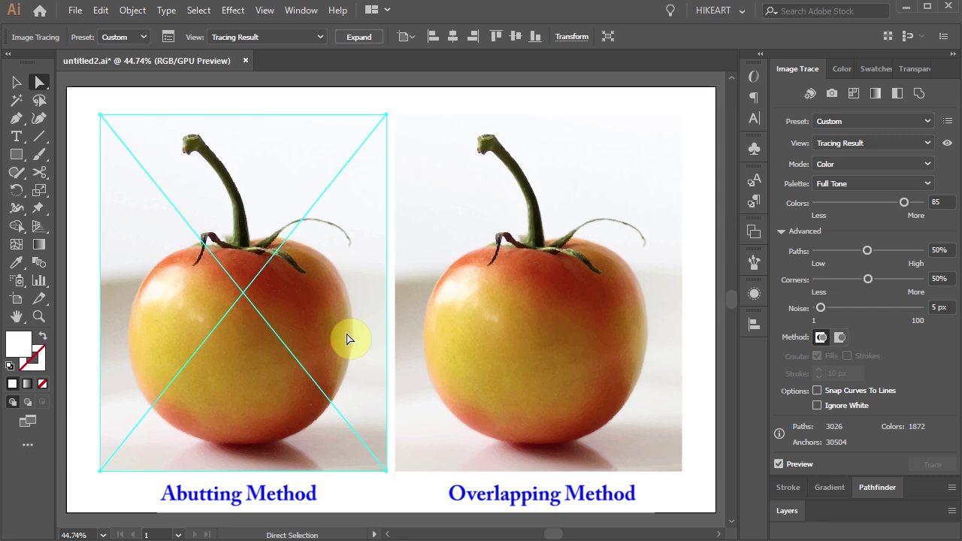
click(364, 38)
- Expand the right tomato trace into editable paths and zoom in closely on it
click(576, 305)
click(359, 37)
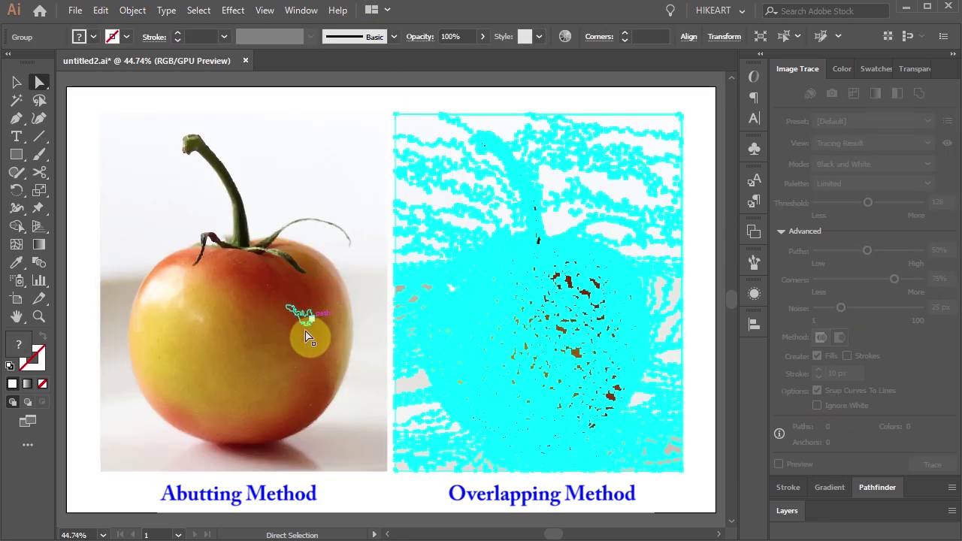
click(365, 516)
key(z)
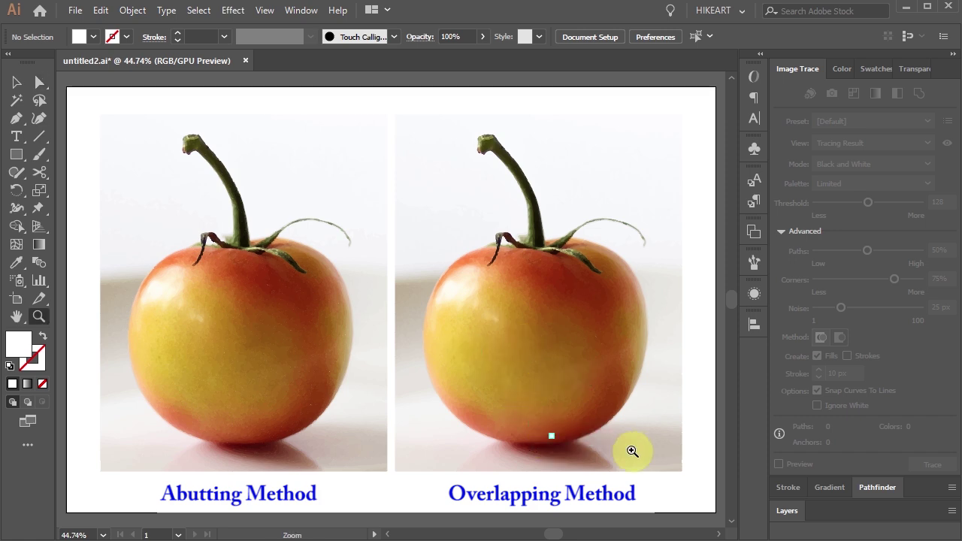
click(606, 347)
- Zoom tightly onto the overlapping trace's small white wedge and drag its left corner anchor rightward
key(a)
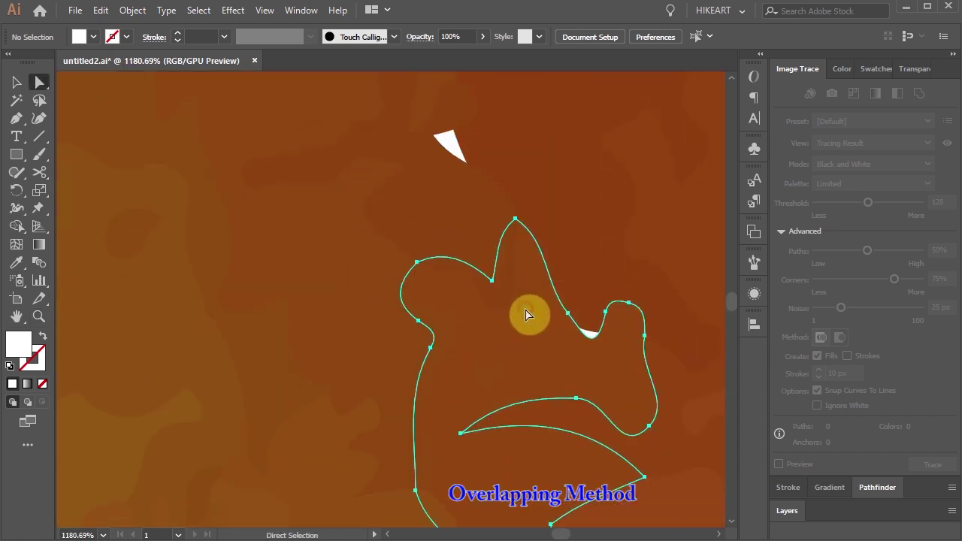
click(526, 314)
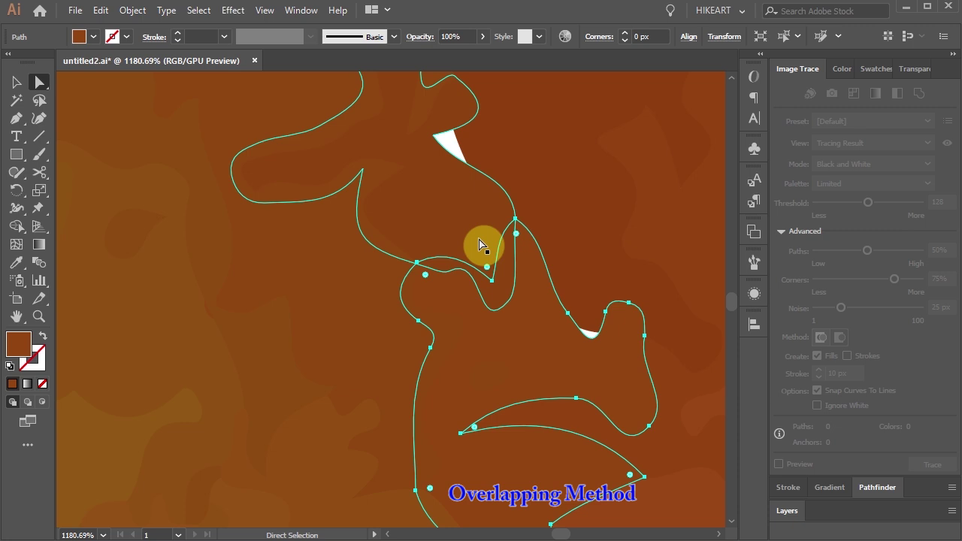
scroll(516, 254, up, 3)
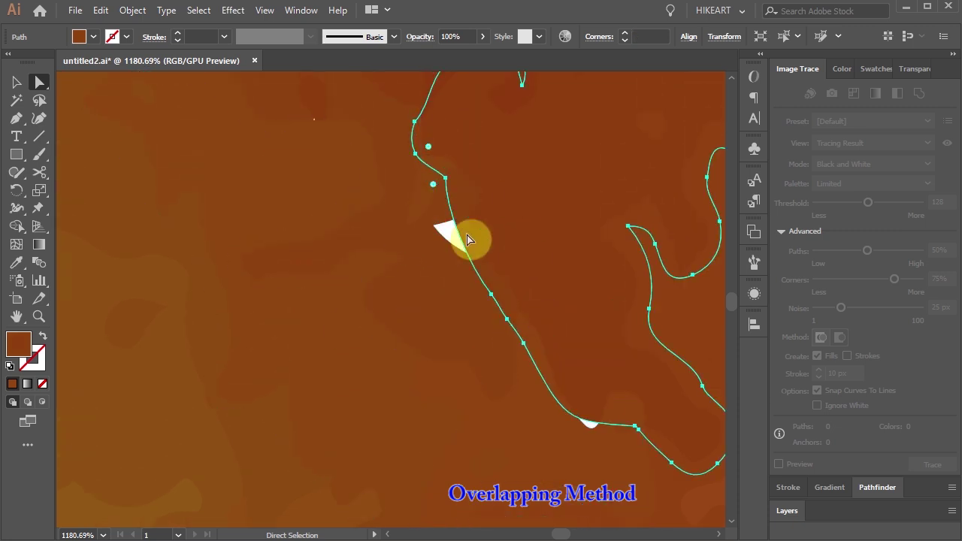
key(z)
drag(486, 264, 509, 279)
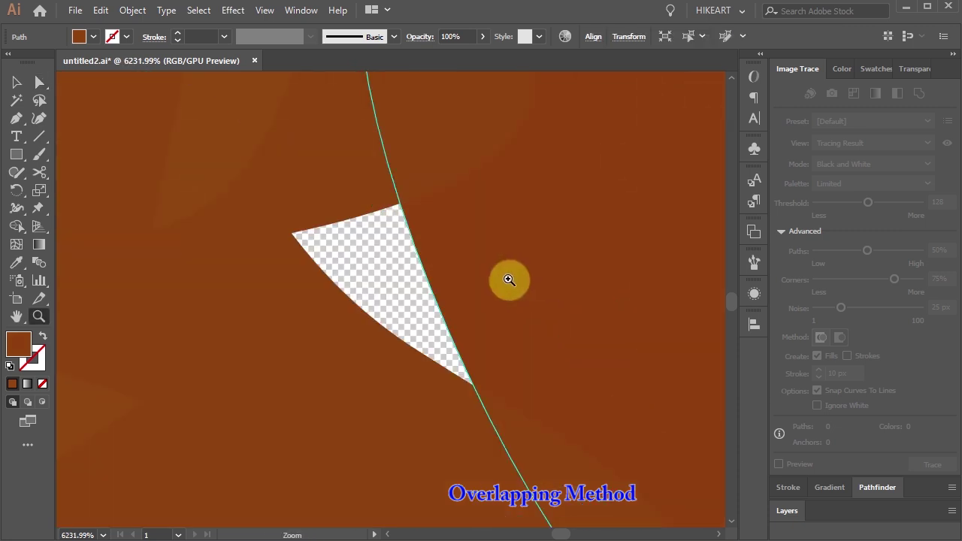
key(a)
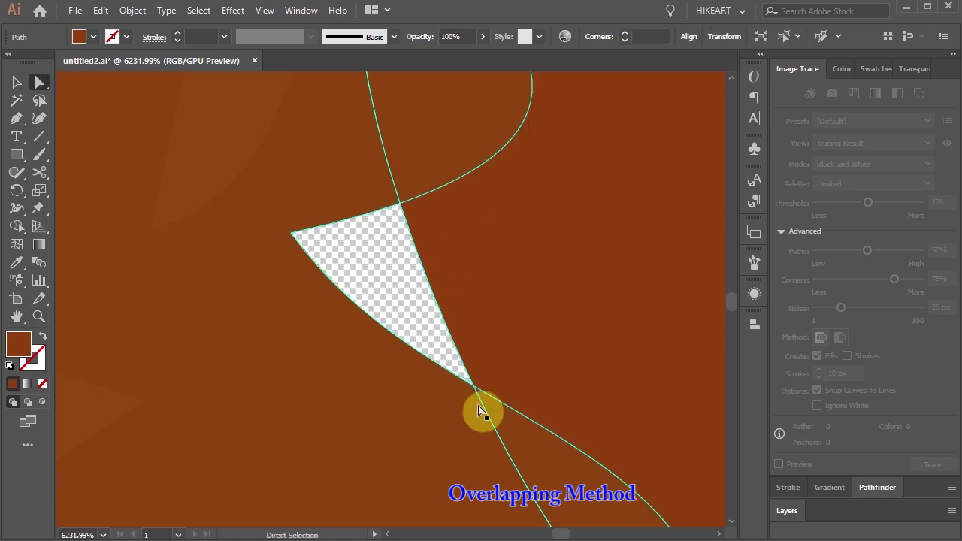
click(294, 235)
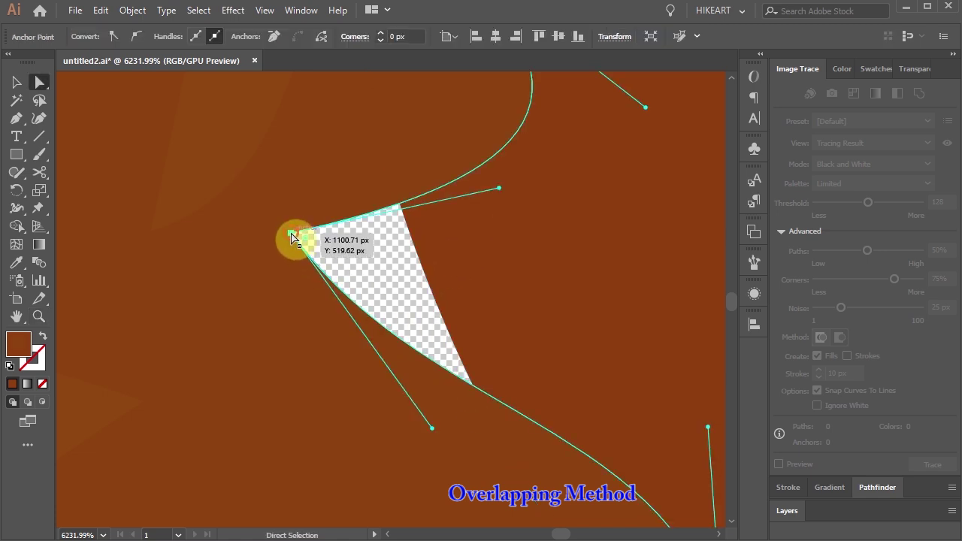
drag(293, 236, 428, 255)
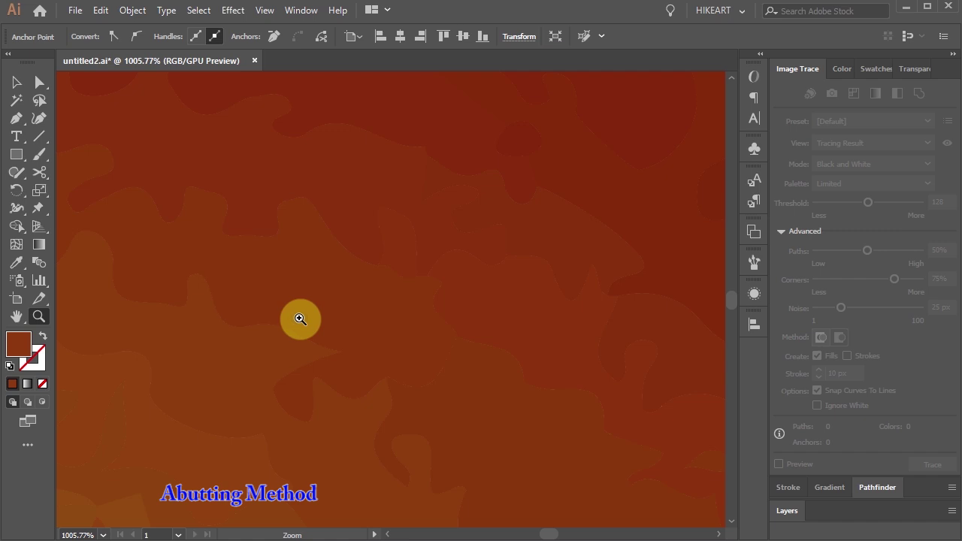
key(a)
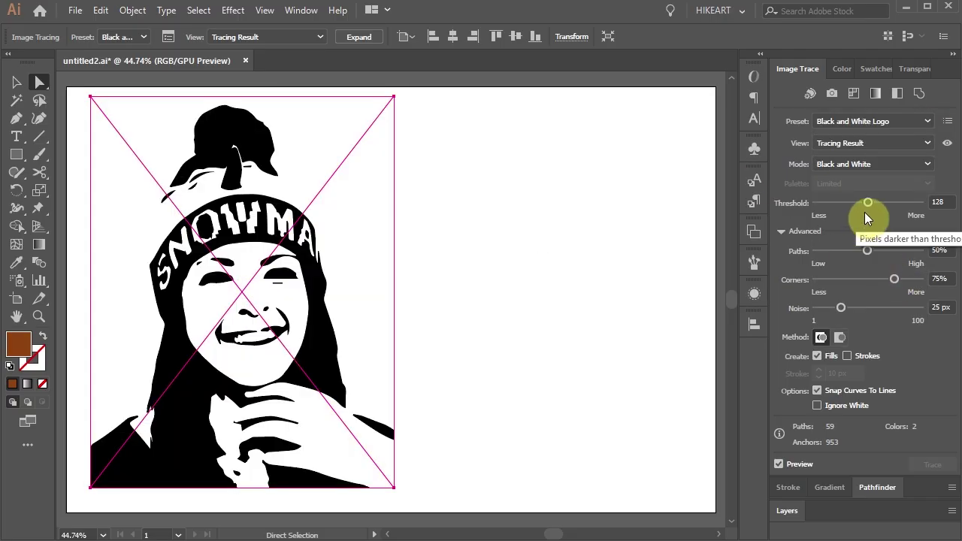
- Set the trace to Threshold 102, Paths 86%, Corners 100% and Noise 1 px
mouse_move(865, 207)
mouse_down()
mouse_move(873, 203)
mouse_move(858, 203)
mouse_up()
mouse_move(857, 251)
mouse_down()
mouse_move(905, 254)
mouse_move(926, 279)
mouse_up()
mouse_move(841, 308)
mouse_down()
mouse_move(876, 311)
mouse_move(816, 308)
mouse_up()
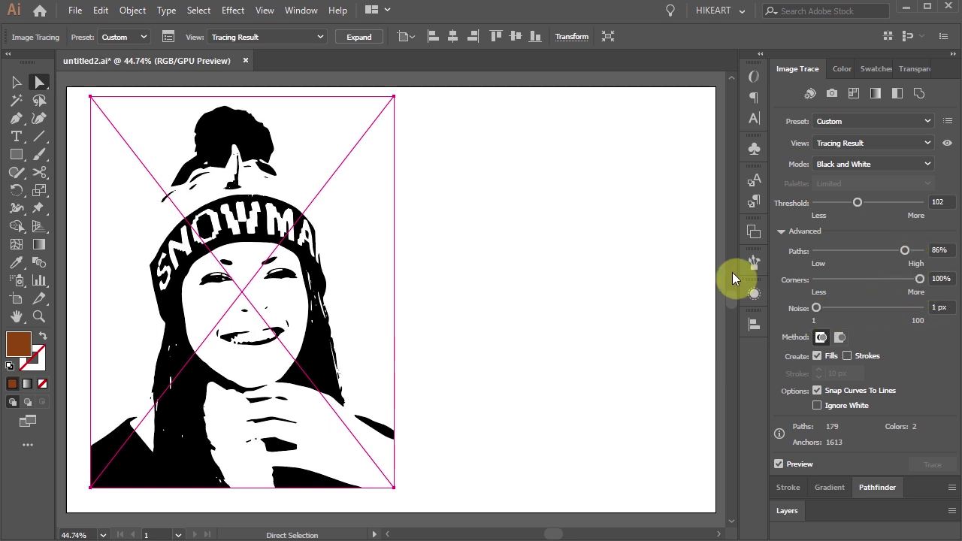
- Save the current trace settings as a new preset named 'custom1'
click(950, 123)
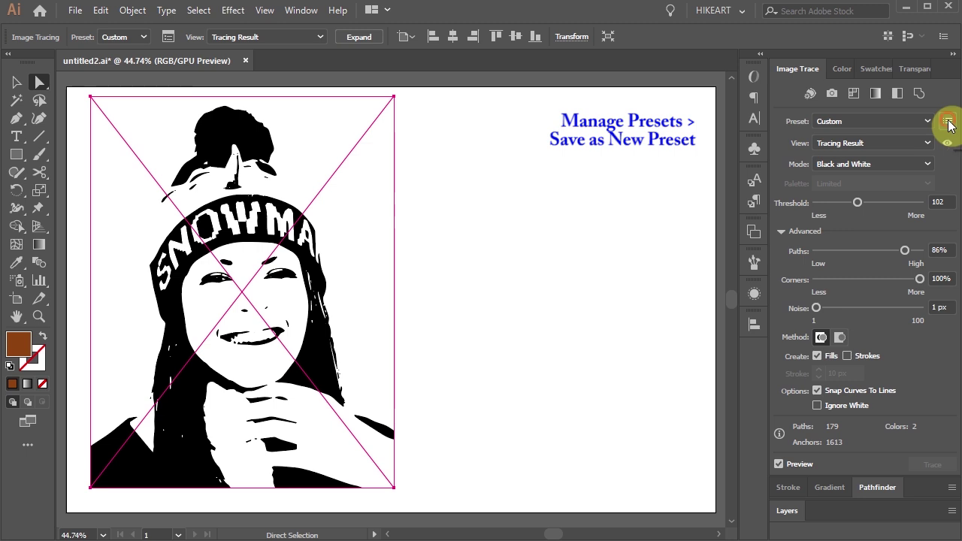
click(947, 143)
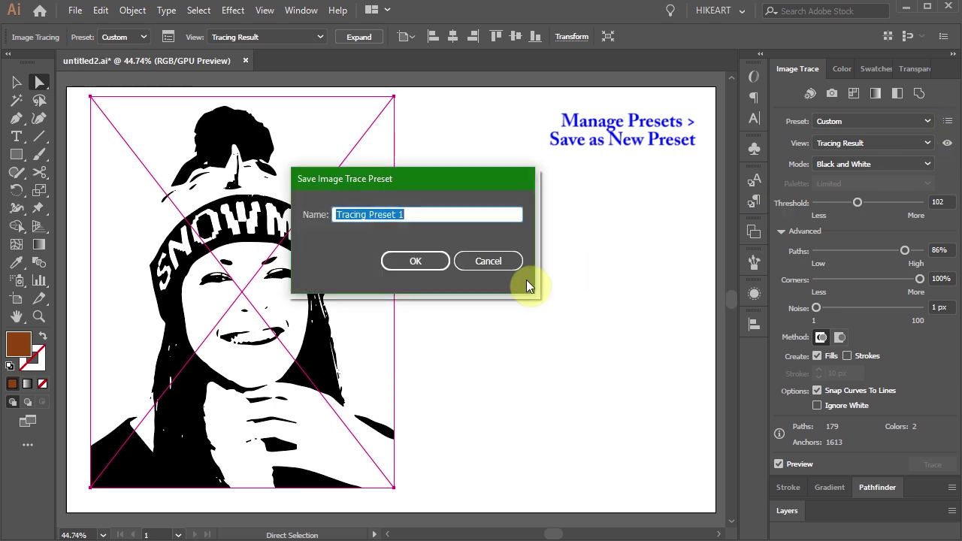
text(custom1)
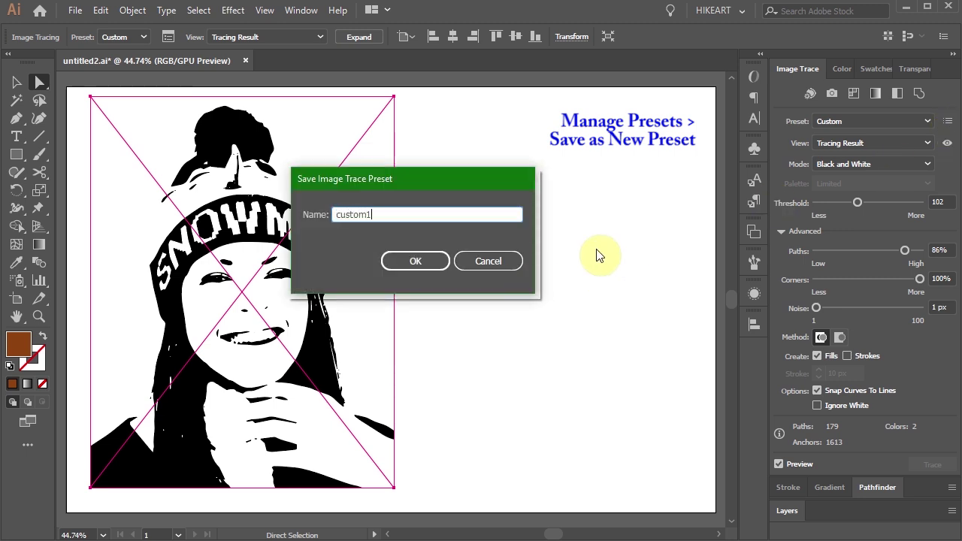
click(416, 261)
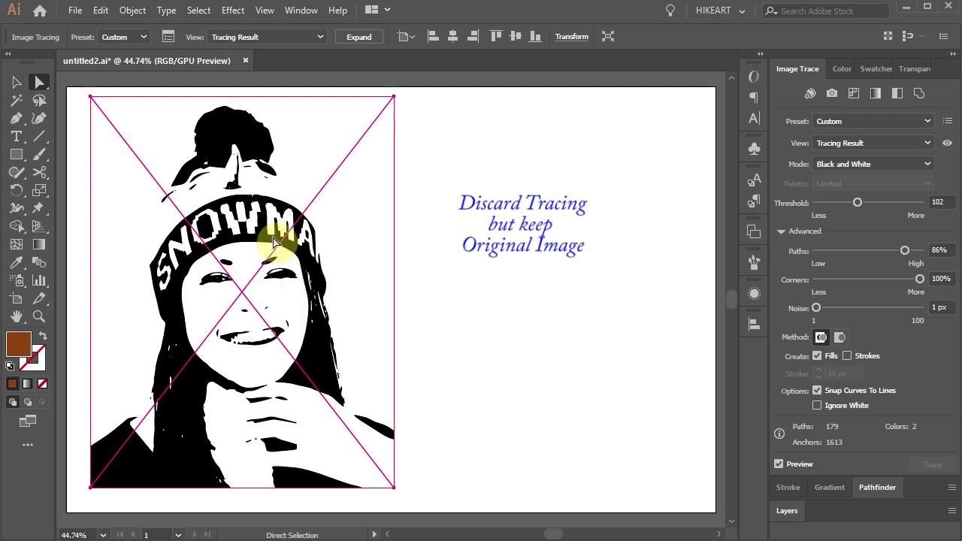
- Release the portrait's trace to the original photo, then retrace it with the custom1 preset (179 paths)
click(133, 10)
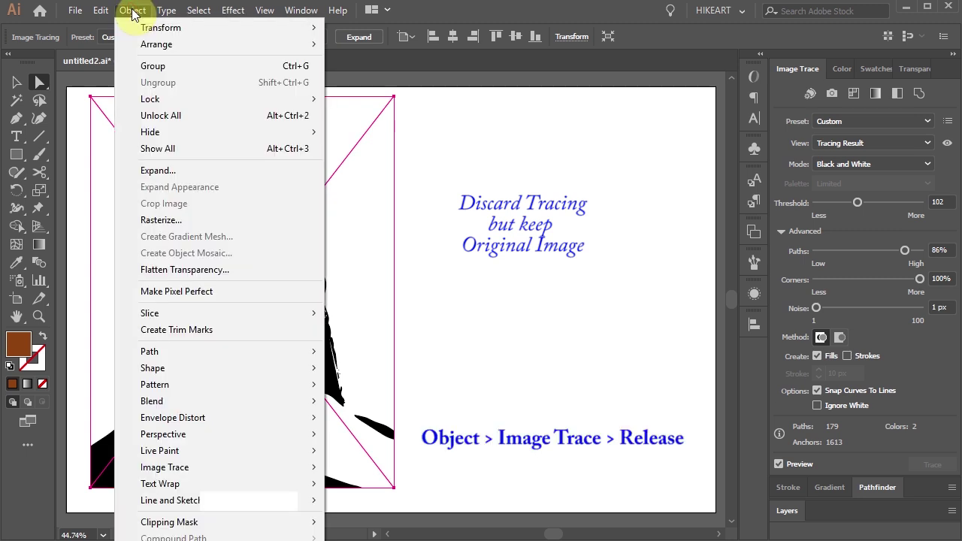
mouse_move(225, 467)
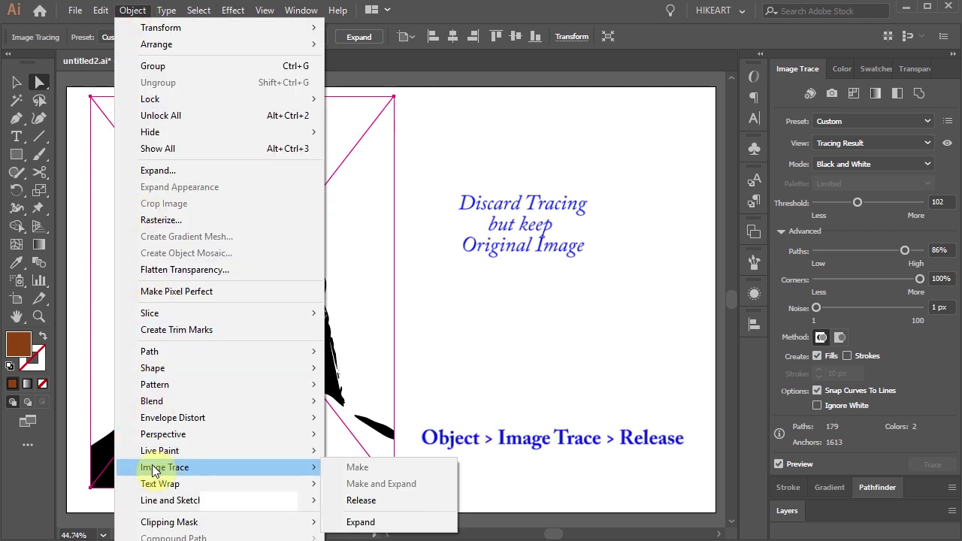
click(381, 504)
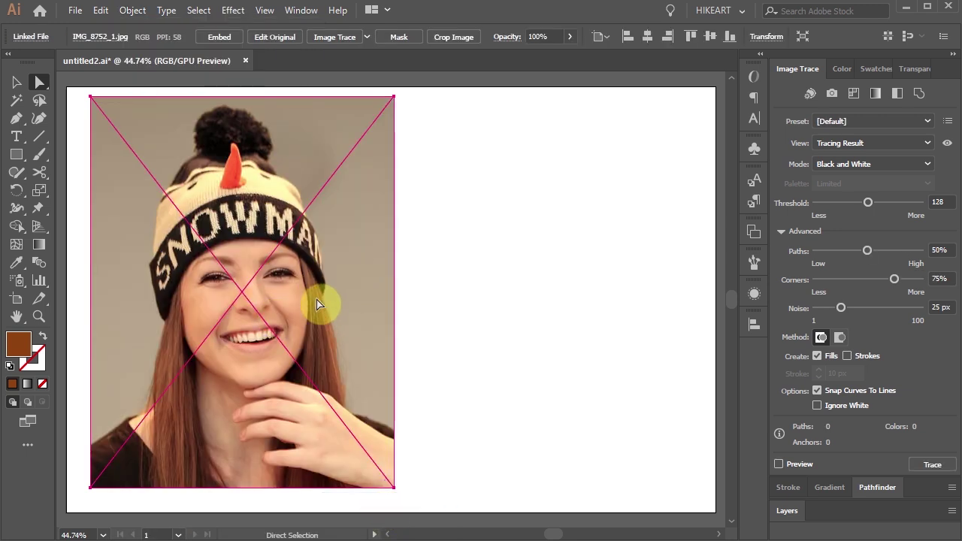
click(929, 121)
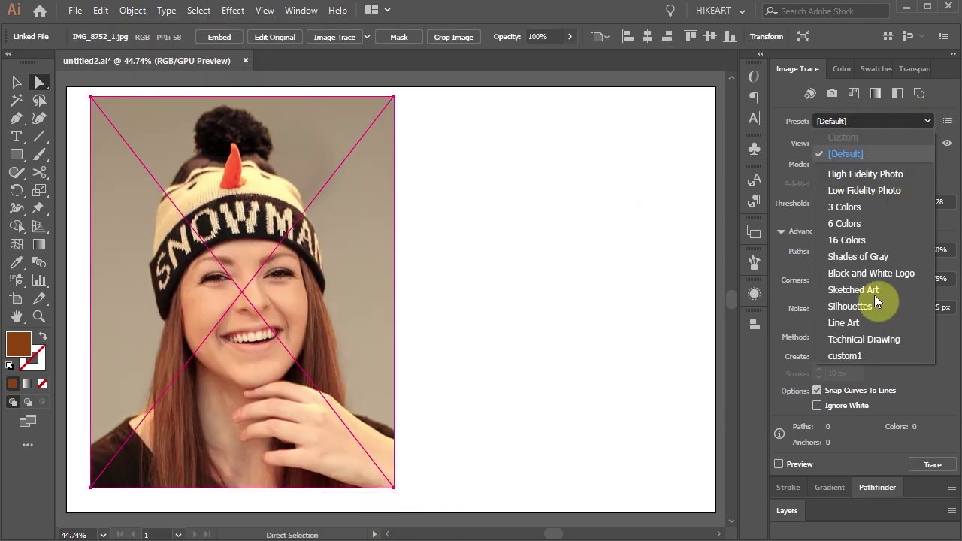
click(875, 356)
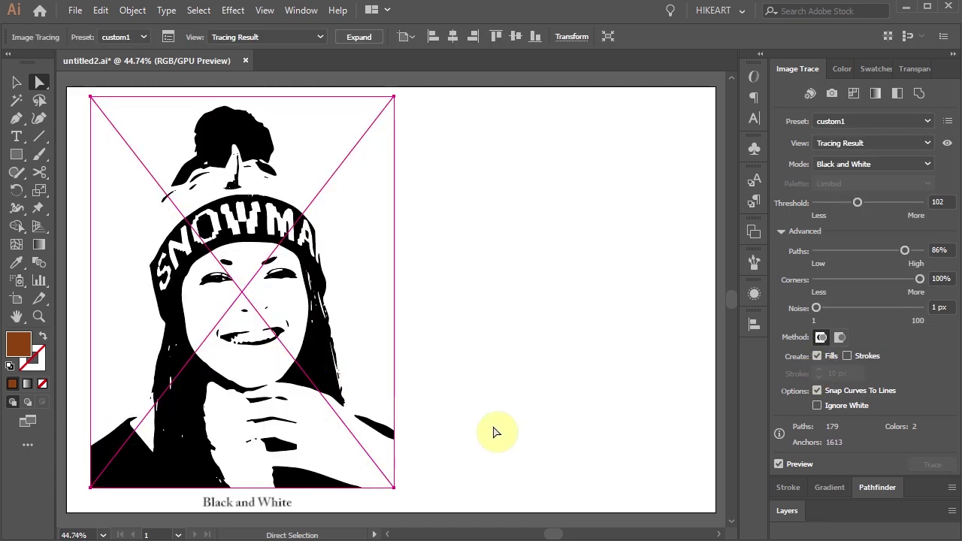
- Show the transparency grid with Ctrl+Shift+D and enable Ignore White, leaving 90 paths and 1 colour
key(ctrl+shift+d)
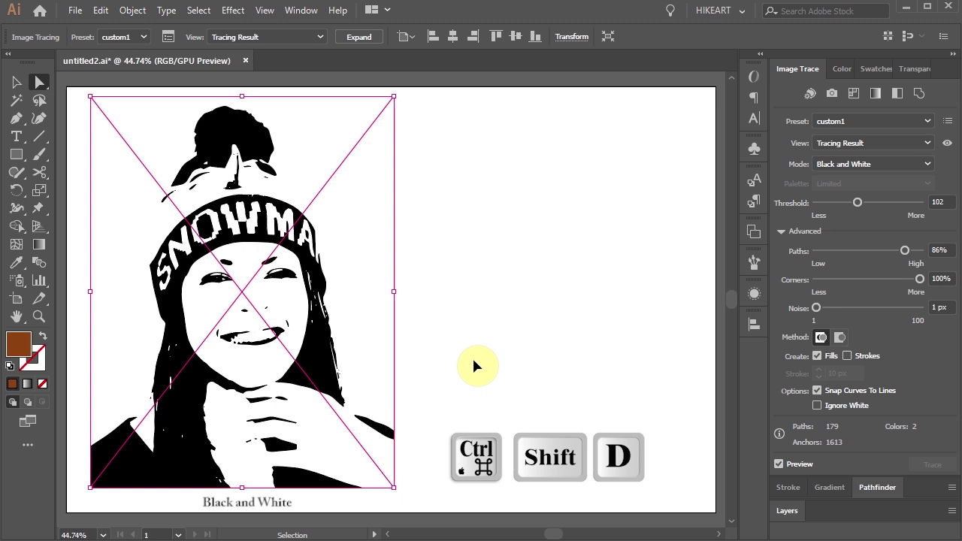
key(ctrl+shift+d)
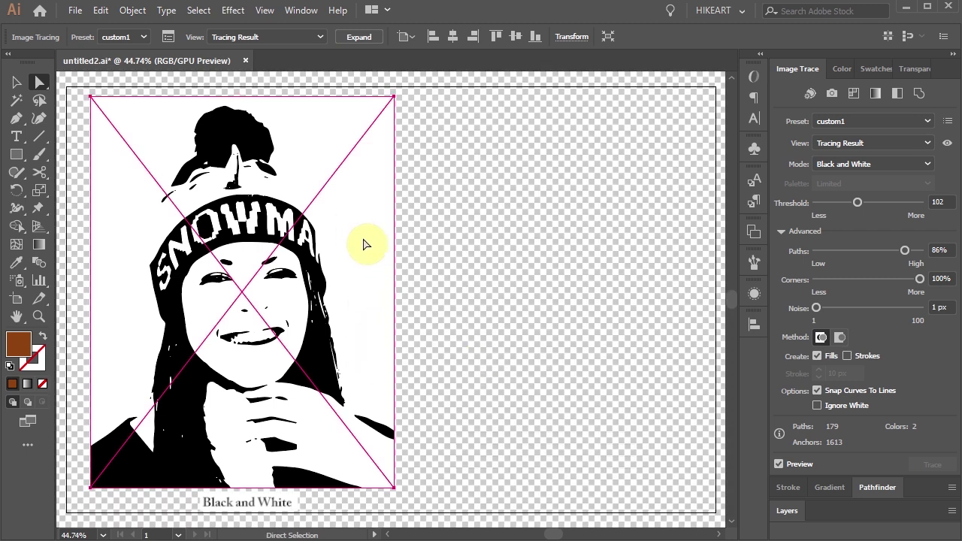
click(817, 406)
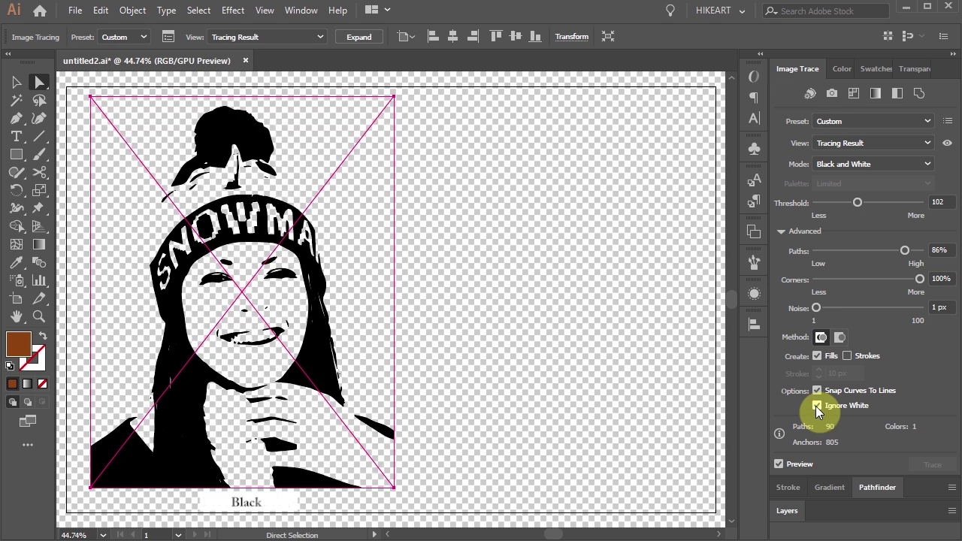